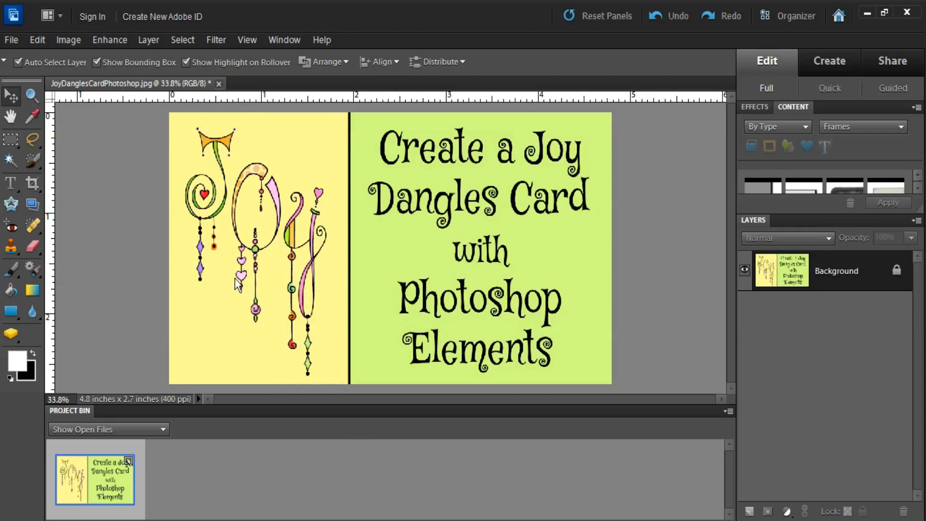
Create a blank white document named Joy Card Front, 5 by 7 inches at 300 pixels/inch in RGB Color.
{"action": "left_click", "coordinate": [13, 42]}
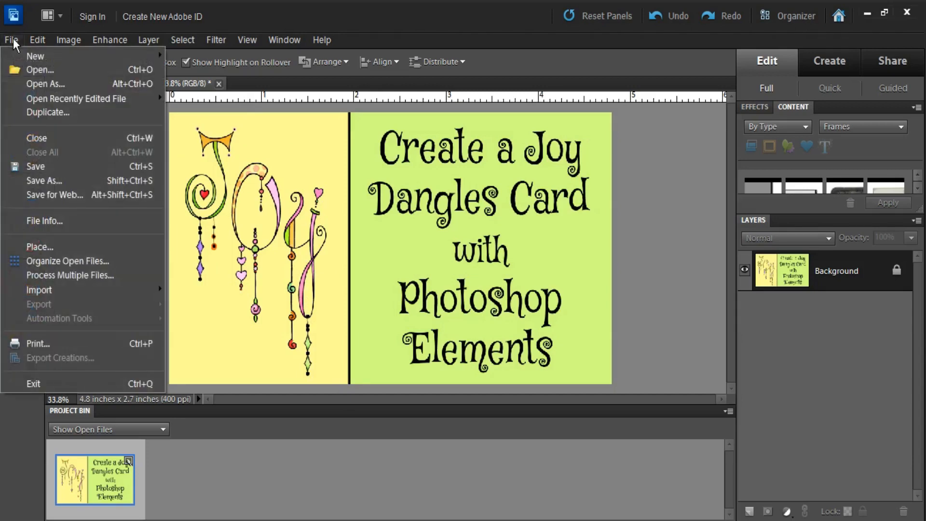
{"action": "mouse_move", "coordinate": [36, 60]}
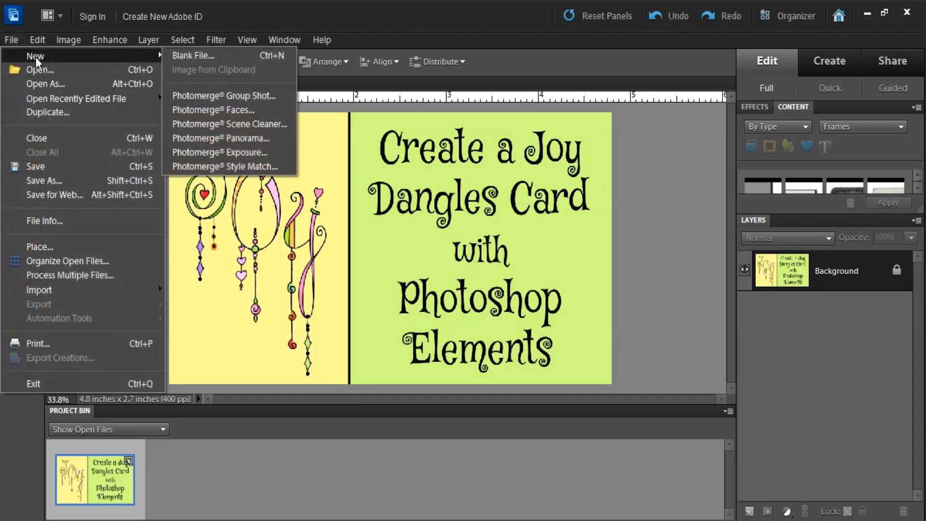
{"action": "left_click", "coordinate": [190, 54]}
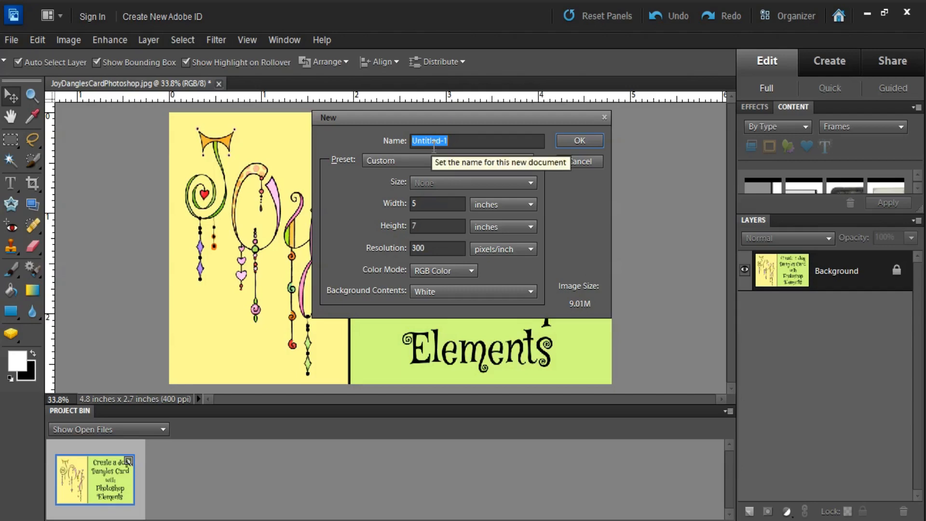
{"action": "type", "text": "Joy"}
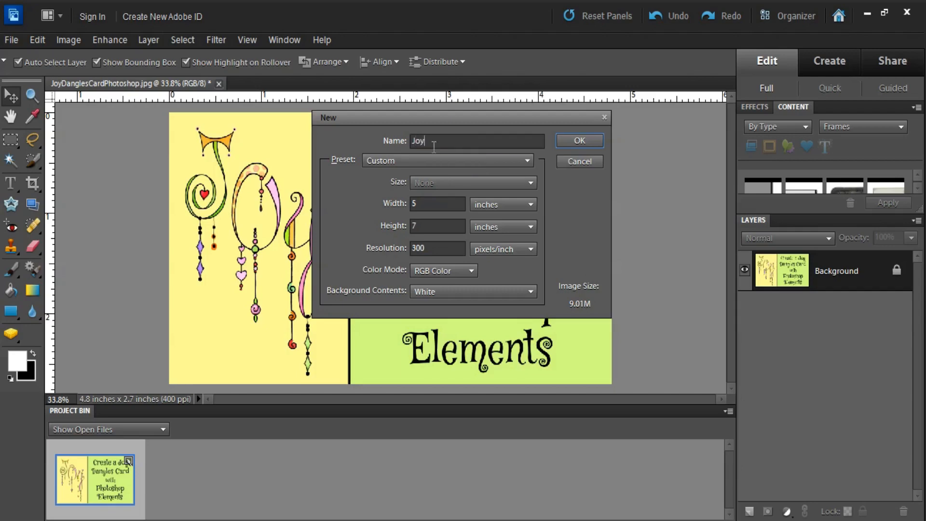
{"action": "type", "text": " Card Front"}
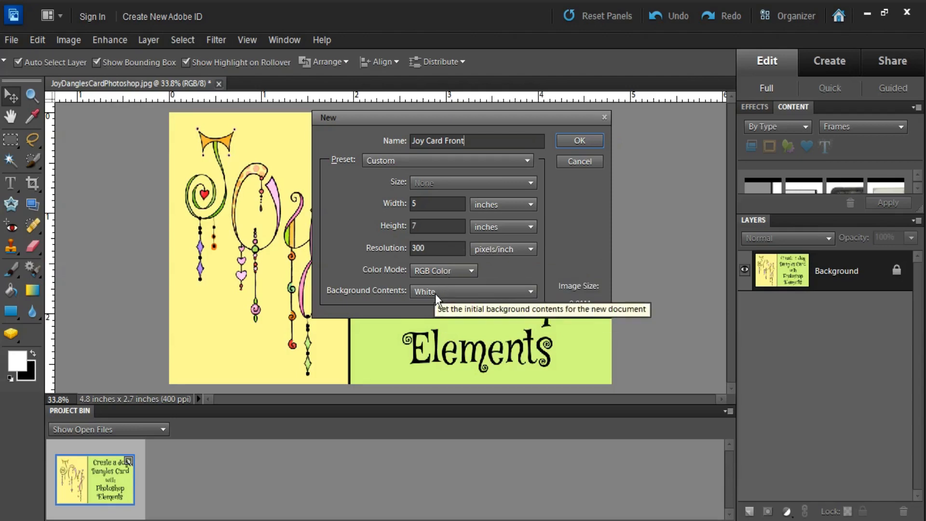
{"action": "left_click", "coordinate": [575, 139]}
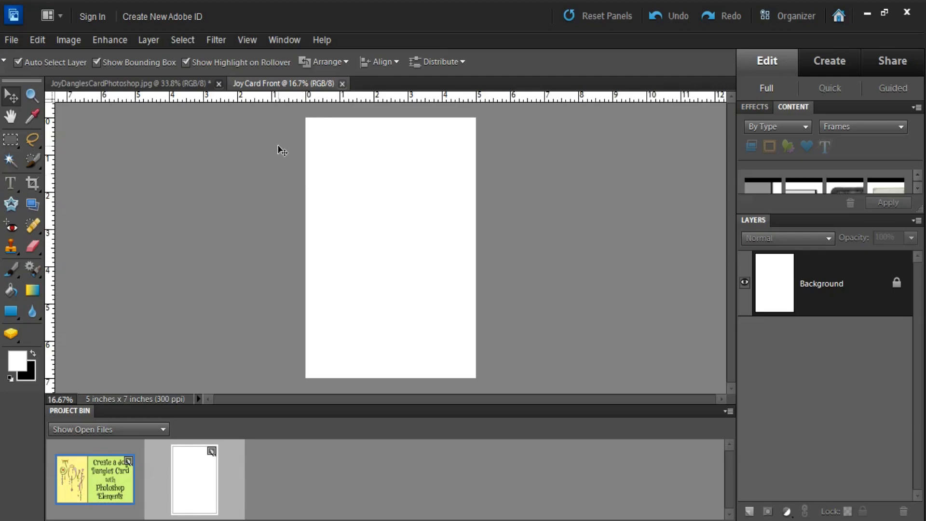
Open the letter J image, DanglesAlphabetUCJ.png, from the DanglesAlphabetUC folder.
{"action": "left_click", "coordinate": [10, 40]}
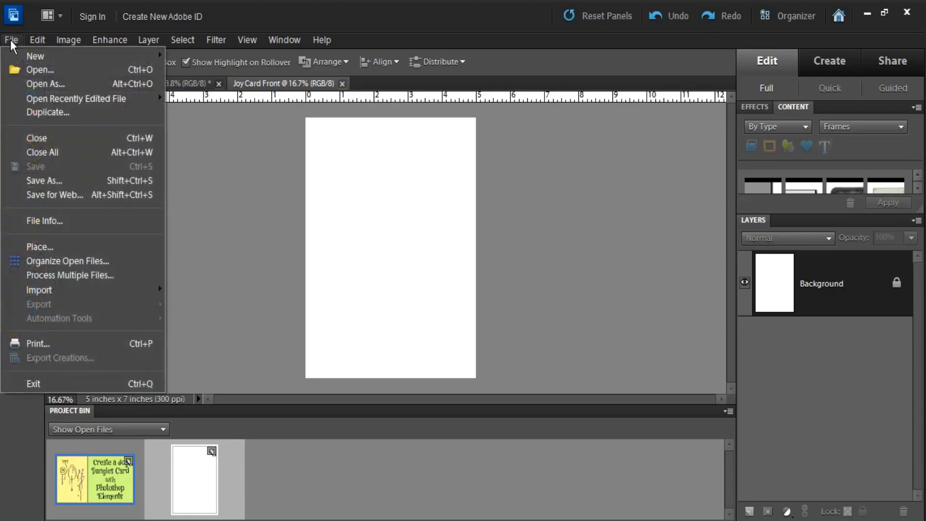
{"action": "left_click", "coordinate": [33, 69]}
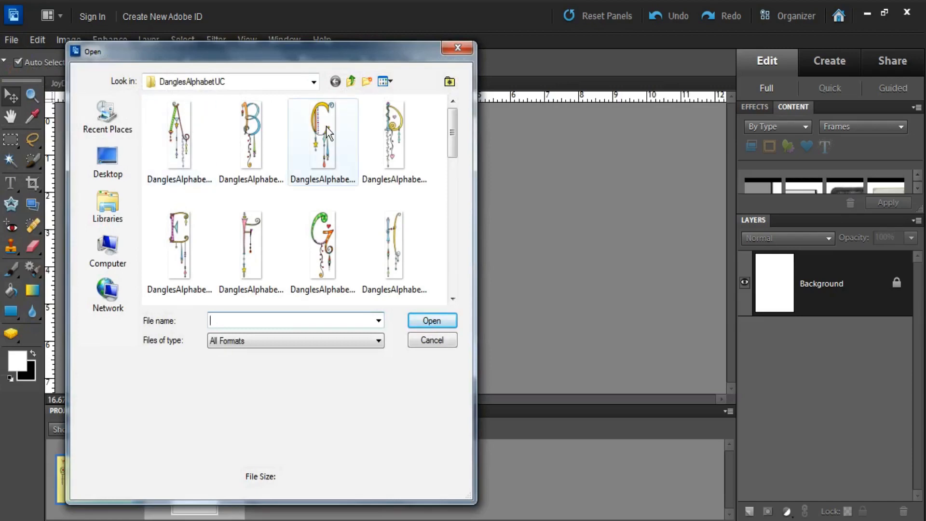
{"action": "left_click_drag", "start_coordinate": [450, 136], "coordinate": [448, 184]}
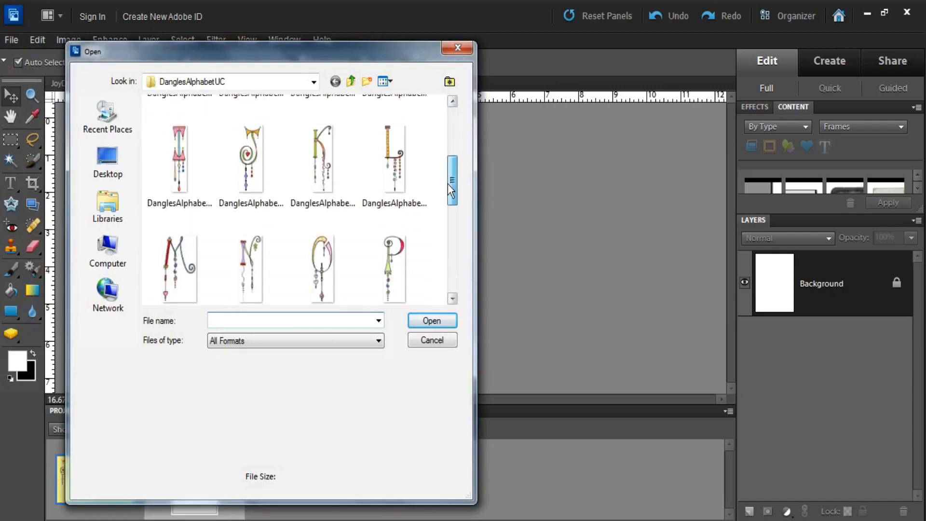
{"action": "left_click", "coordinate": [250, 161]}
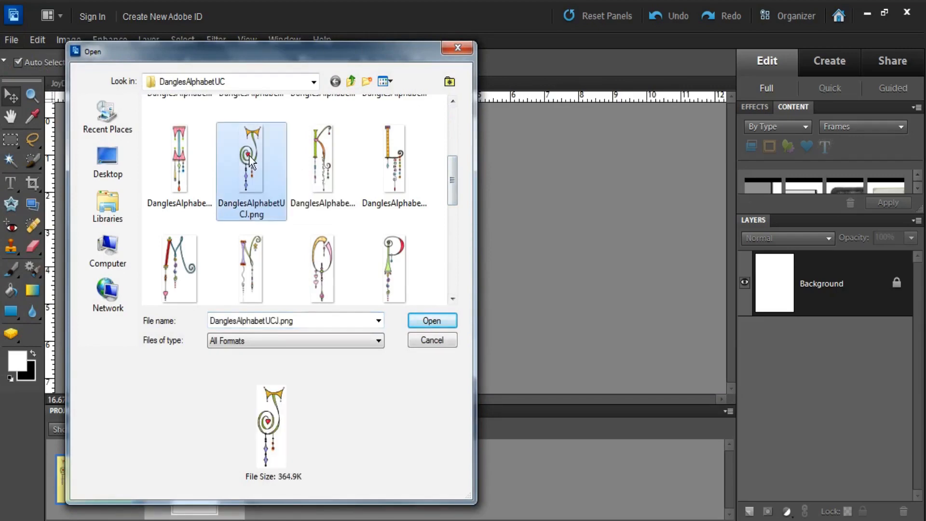
{"action": "left_click", "coordinate": [441, 321]}
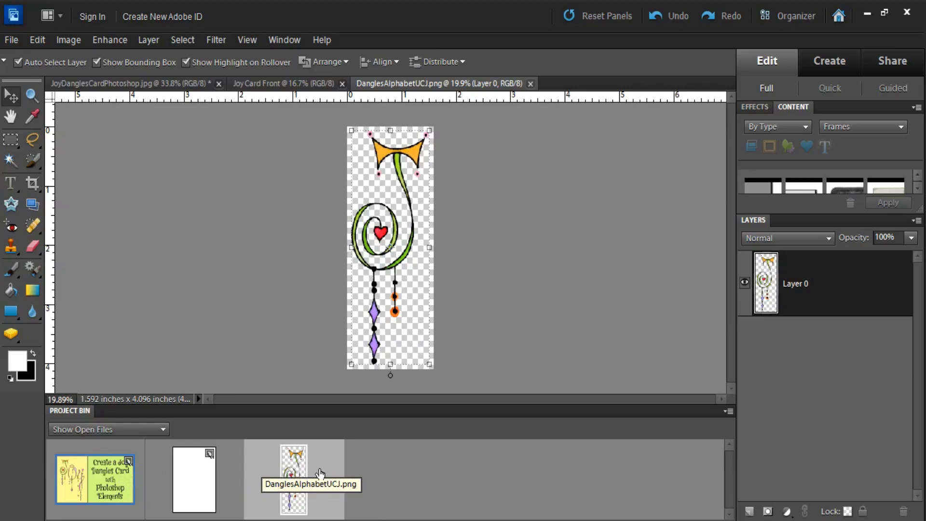
Open the letter O image, DanglesAlphabetUCO.png, from the DanglesAlphabetUC folder.
{"action": "left_click", "coordinate": [12, 41]}
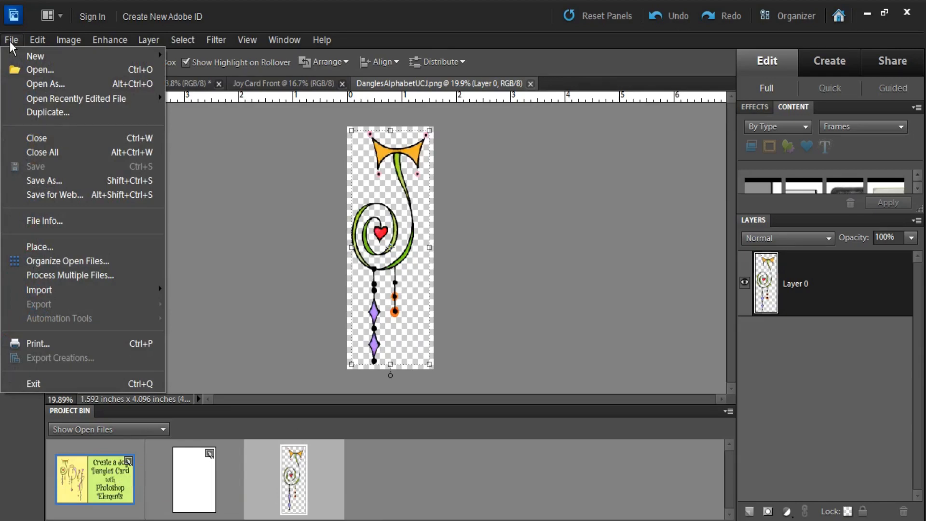
{"action": "left_click", "coordinate": [41, 69]}
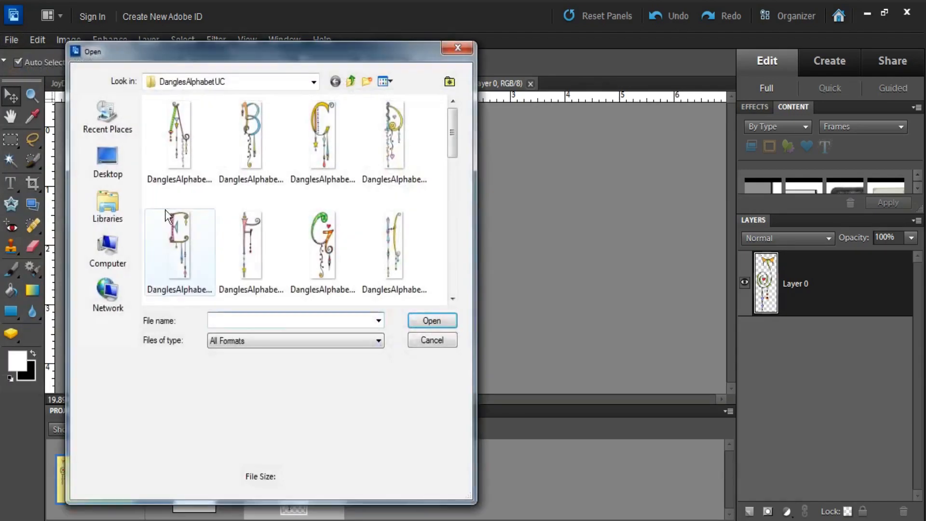
{"action": "left_click_drag", "start_coordinate": [455, 144], "coordinate": [456, 219]}
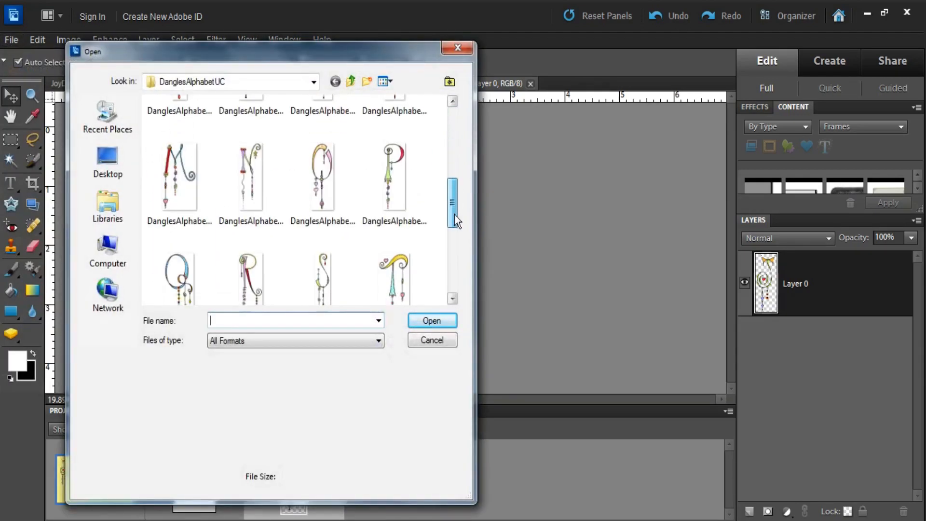
{"action": "left_click", "coordinate": [328, 183]}
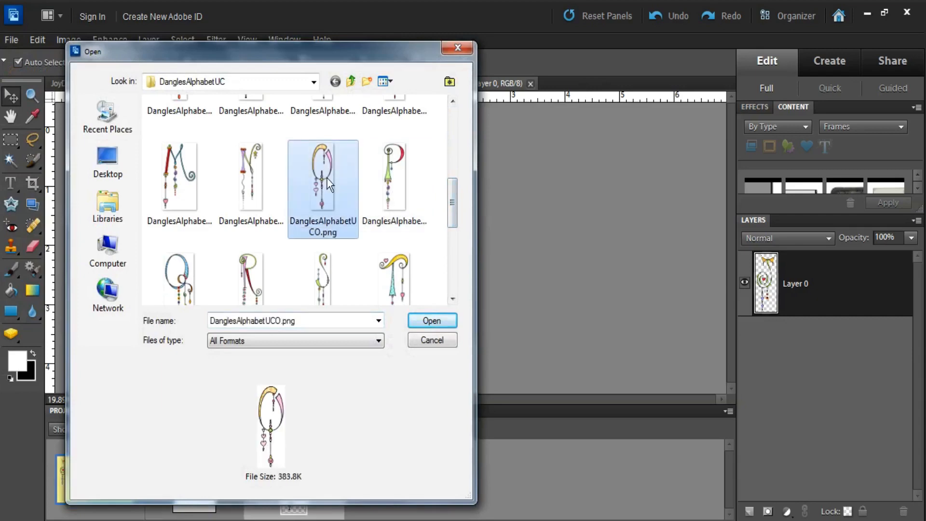
{"action": "left_click", "coordinate": [428, 317]}
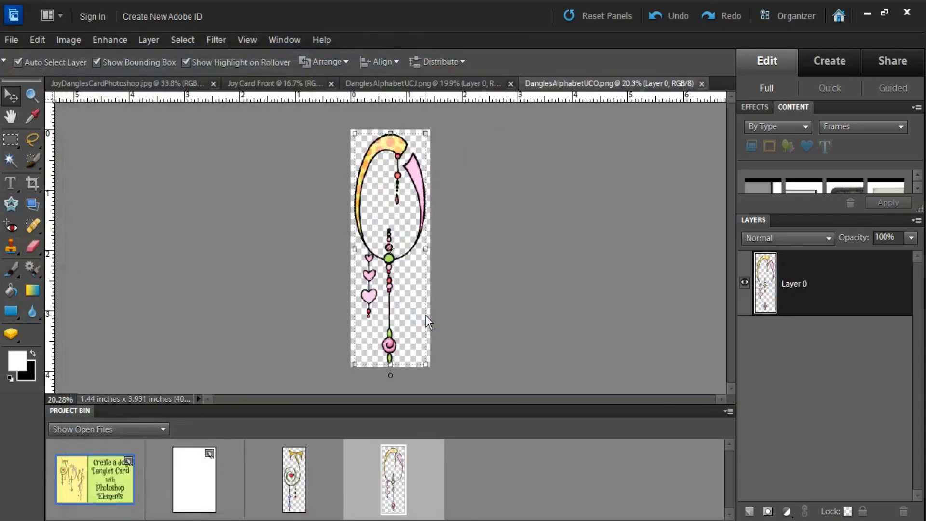
Open the letter Y image, DanglesAlphabetUCY.png, from the DanglesAlphabetUC folder.
{"action": "left_click", "coordinate": [15, 41]}
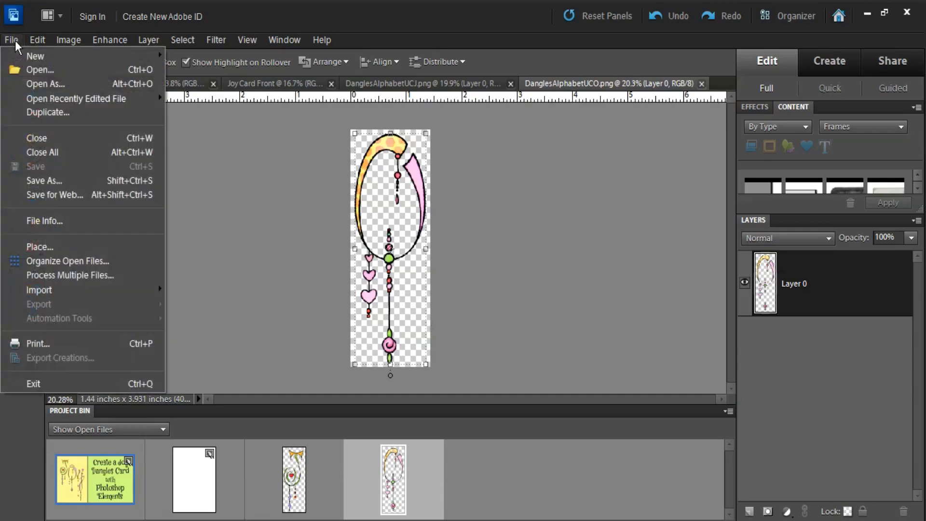
{"action": "left_click", "coordinate": [35, 73]}
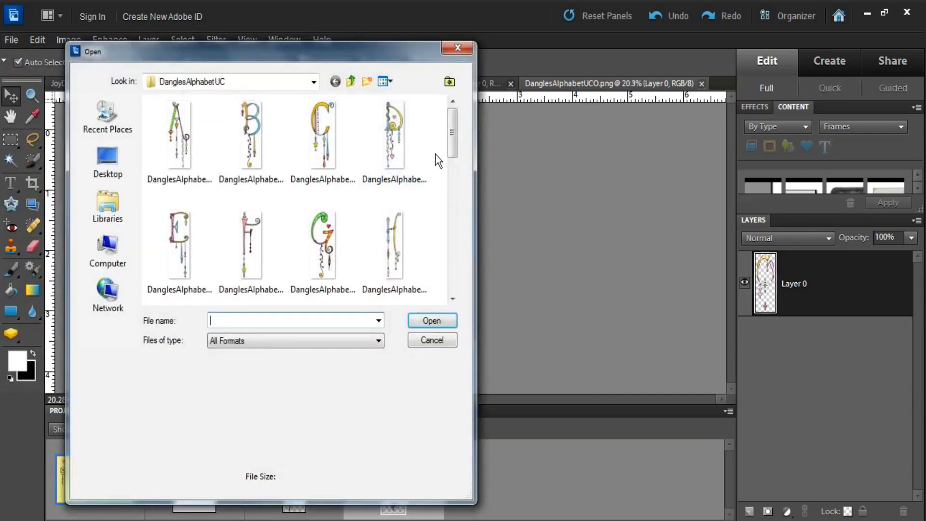
{"action": "left_click_drag", "start_coordinate": [452, 131], "coordinate": [451, 263]}
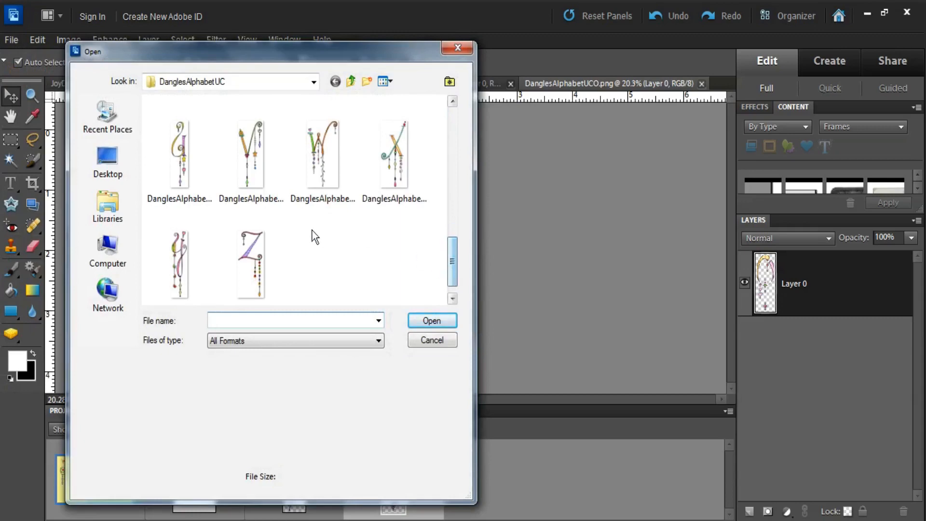
{"action": "left_click", "coordinate": [181, 255]}
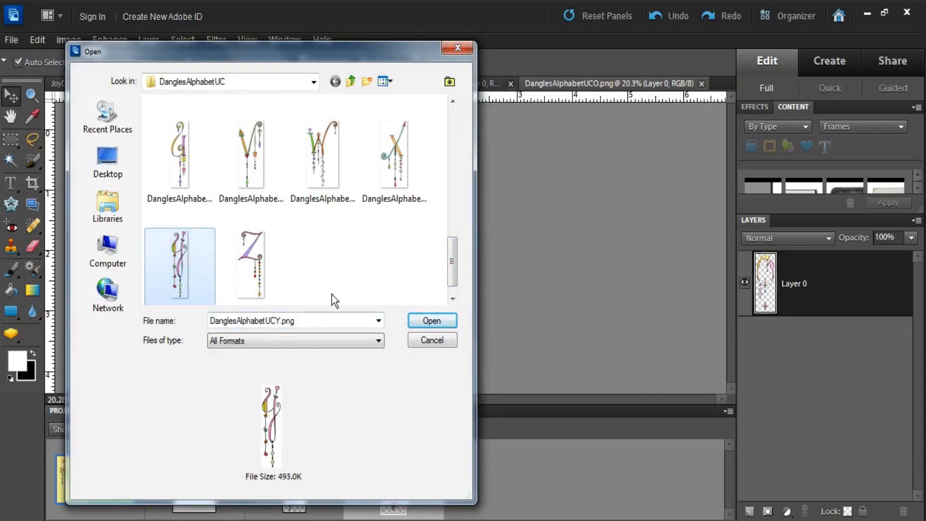
{"action": "left_click", "coordinate": [427, 319]}
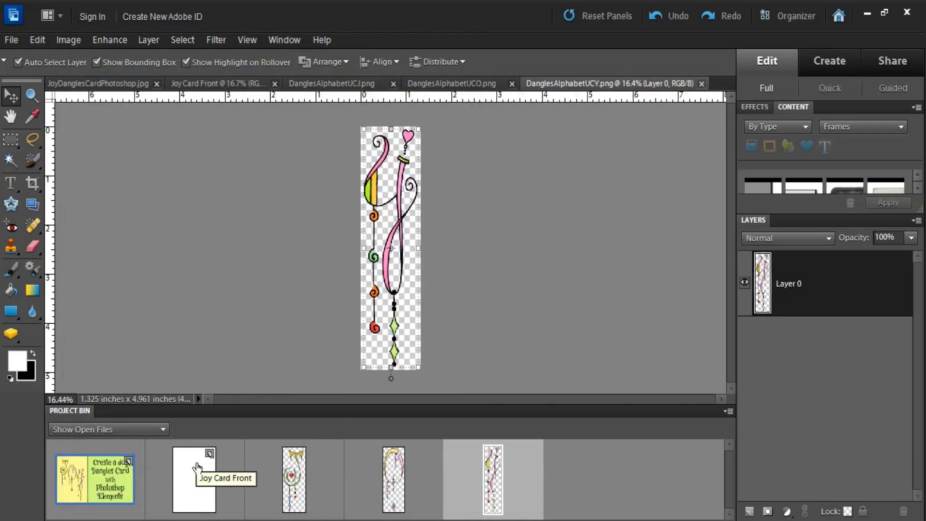
Switch to the Joy Card Front document and add the DanglesAlphabetUCJ.png image to it as a layer.
{"action": "left_click", "coordinate": [193, 478]}
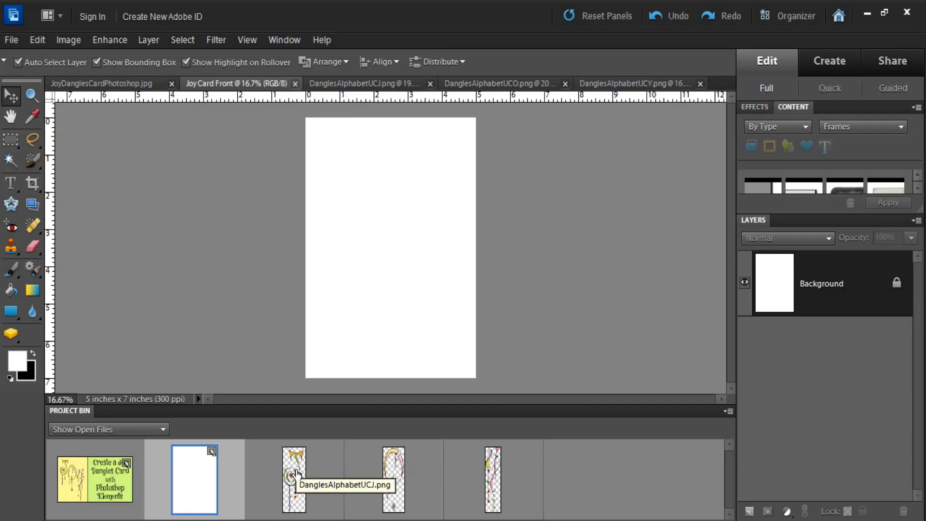
{"action": "left_click", "coordinate": [297, 475]}
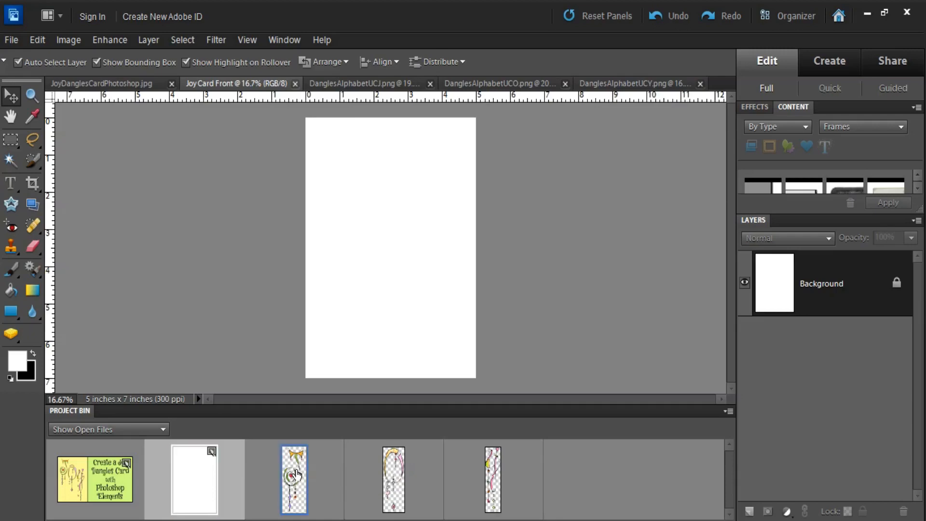
{"action": "left_click_drag", "start_coordinate": [297, 475], "coordinate": [380, 292]}
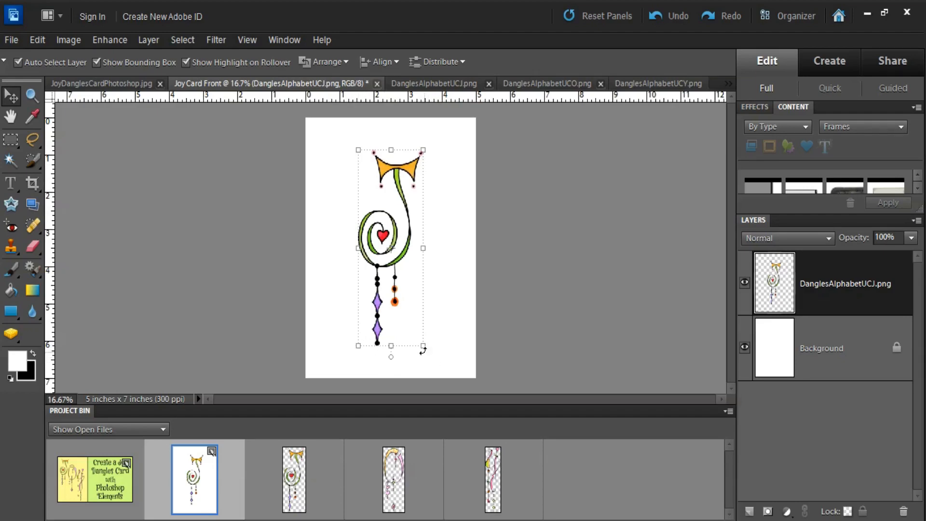
Scale the letter J proportionally to about 68% and move it to the card's left edge.
{"action": "left_click_drag", "start_coordinate": [424, 346], "coordinate": [386, 291]}
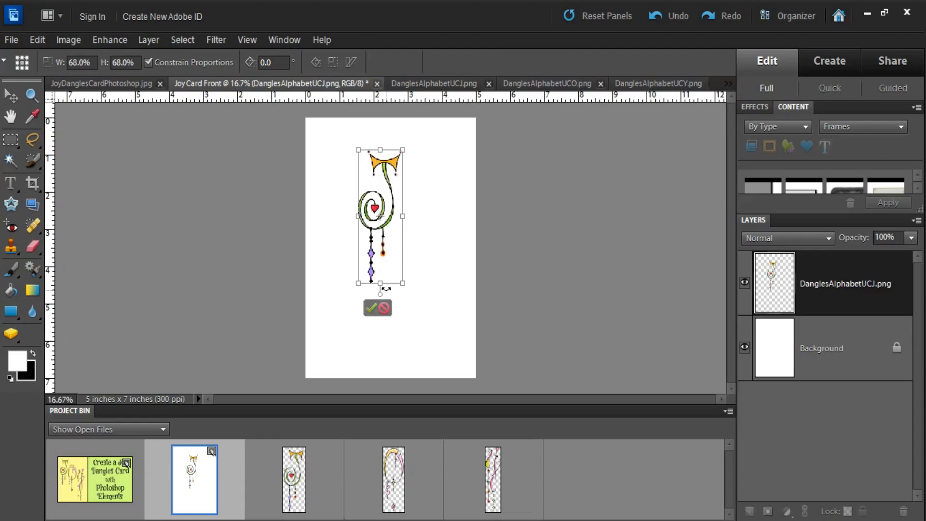
{"action": "left_click", "coordinate": [369, 310]}
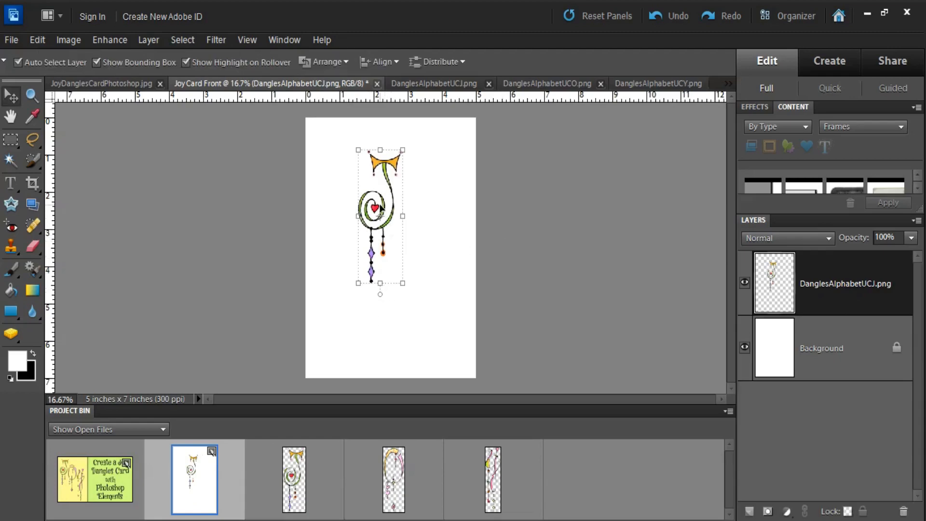
{"action": "left_click_drag", "start_coordinate": [376, 212], "coordinate": [332, 213]}
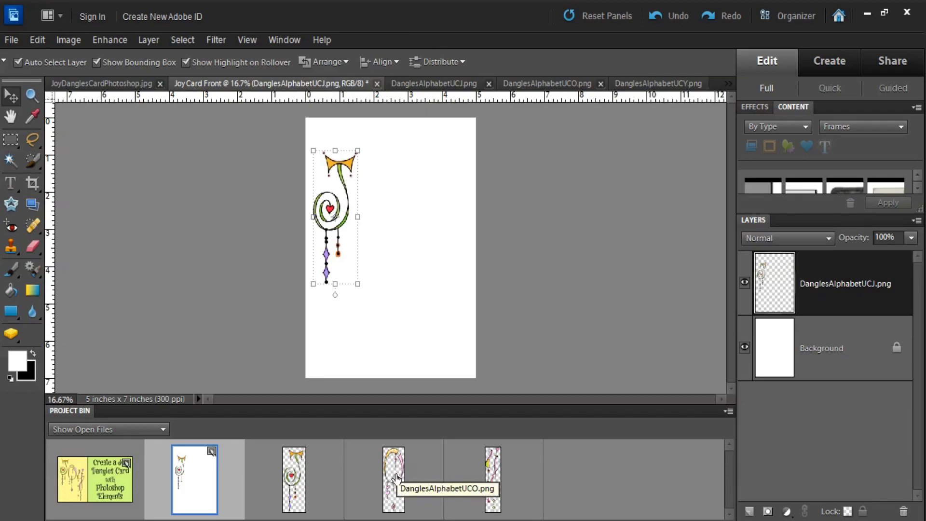
Add DanglesAlphabetUCO.png to the card, scaled proportionally to about 66.3% and placed close beside the J, slightly lower.
{"action": "left_click_drag", "start_coordinate": [396, 479], "coordinate": [394, 285]}
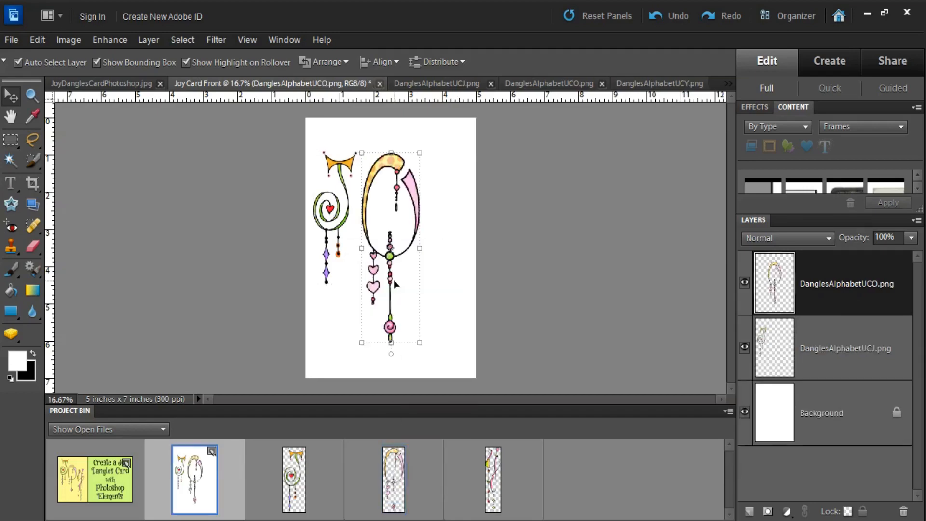
{"action": "left_click", "coordinate": [420, 342]}
{"action": "left_click_drag", "start_coordinate": [420, 343], "coordinate": [386, 284]}
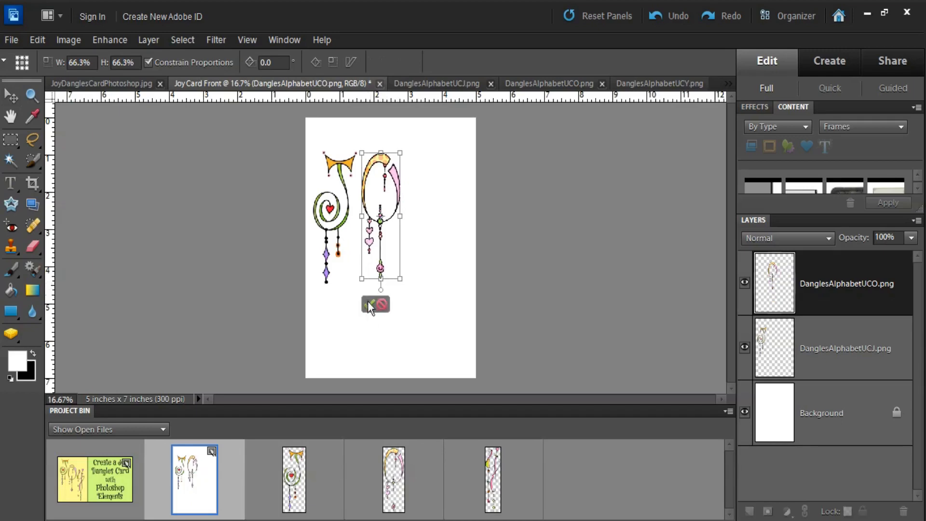
{"action": "left_click", "coordinate": [369, 303]}
{"action": "left_click_drag", "start_coordinate": [401, 177], "coordinate": [391, 189]}
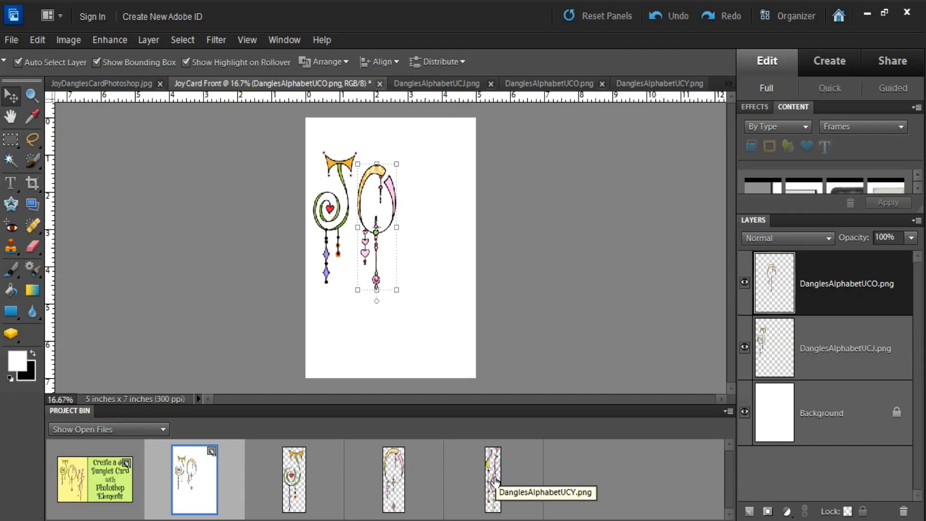
Add DanglesAlphabetUCY.png to the card and move it clear of the O, toward the card's right edge.
{"action": "left_click_drag", "start_coordinate": [495, 480], "coordinate": [440, 318]}
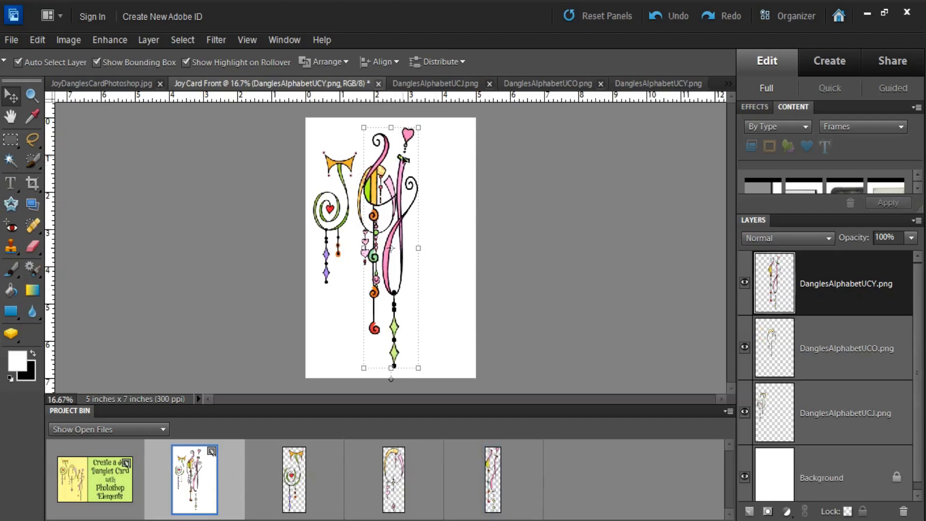
{"action": "left_click_drag", "start_coordinate": [403, 162], "coordinate": [403, 161]}
{"action": "left_click_drag", "start_coordinate": [431, 164], "coordinate": [445, 166]}
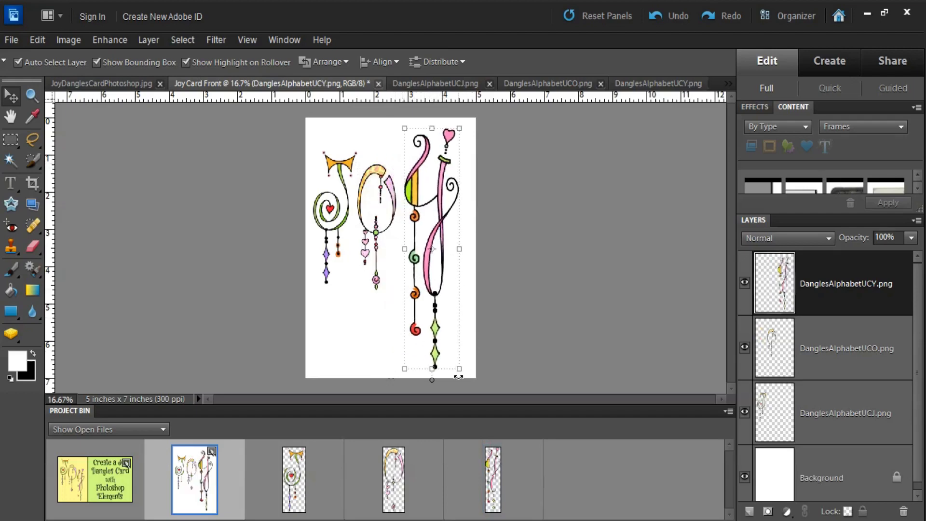
Scale the letter Y proportionally to about 68.7% and move it down so its top lines up roughly with the O.
{"action": "left_click_drag", "start_coordinate": [459, 370], "coordinate": [442, 294]}
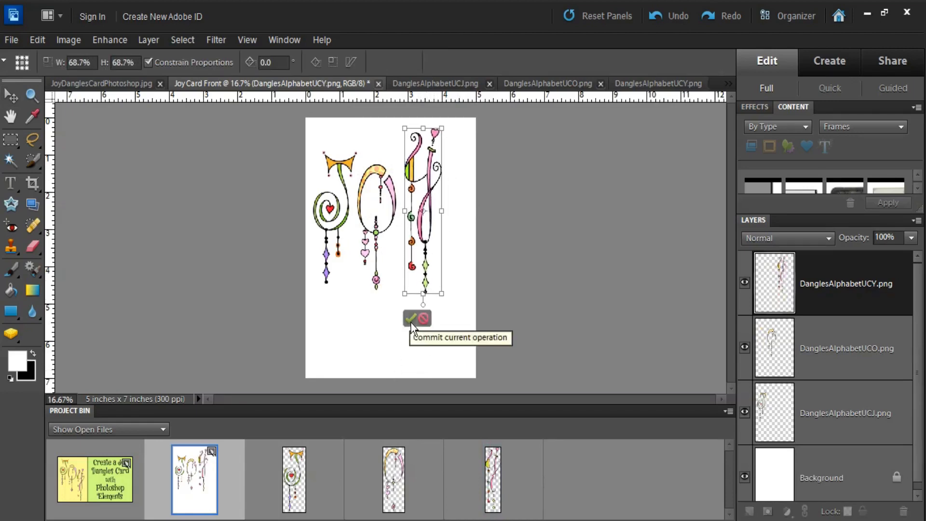
{"action": "left_click", "coordinate": [410, 323]}
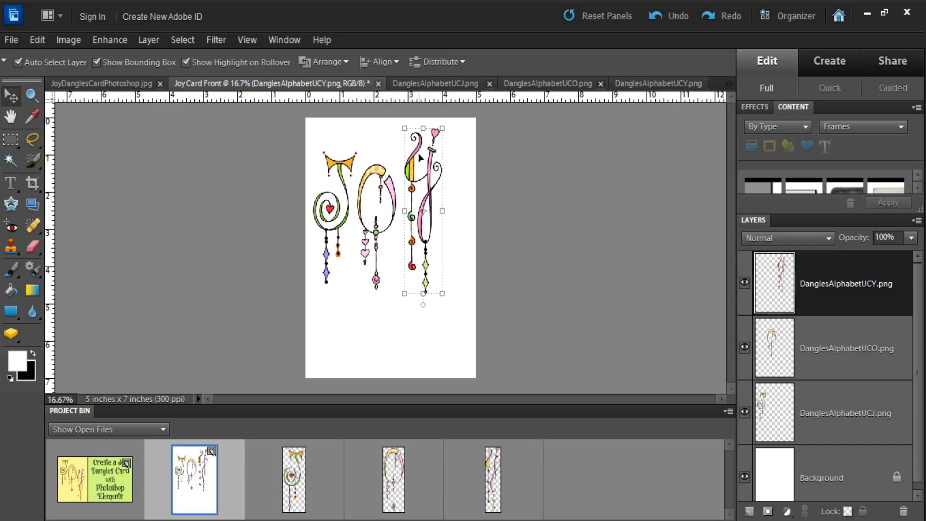
{"action": "left_click_drag", "start_coordinate": [419, 155], "coordinate": [432, 193]}
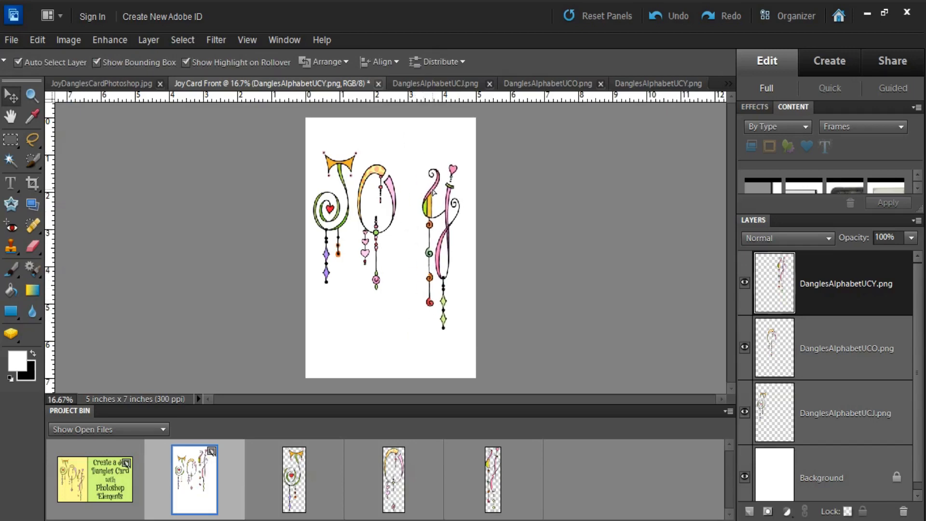
Try the letter J in several positions beside the O, including partly off the card's left edge.
{"action": "left_click_drag", "start_coordinate": [377, 173], "coordinate": [359, 166]}
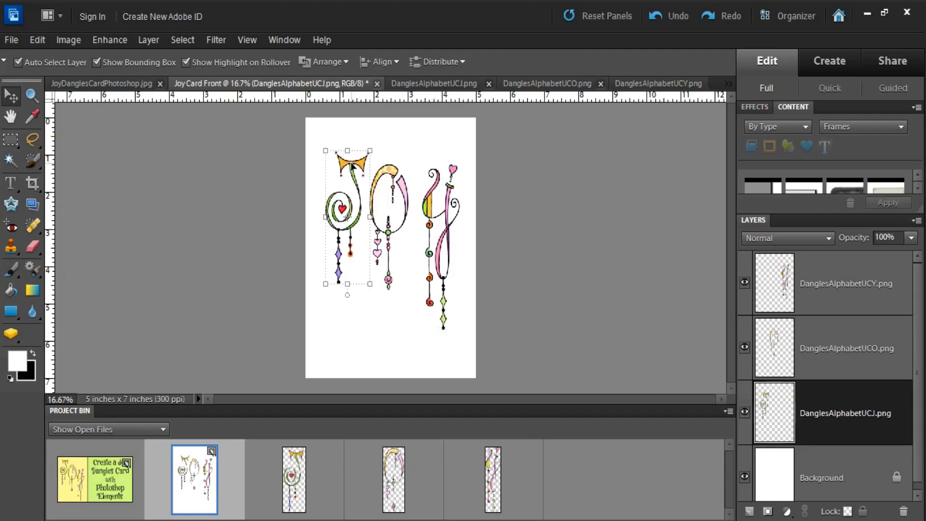
{"action": "mouse_move", "coordinate": [349, 165]}
{"action": "left_mouse_down"}
{"action": "mouse_move", "coordinate": [348, 178]}
{"action": "mouse_move", "coordinate": [348, 168]}
{"action": "left_mouse_up"}
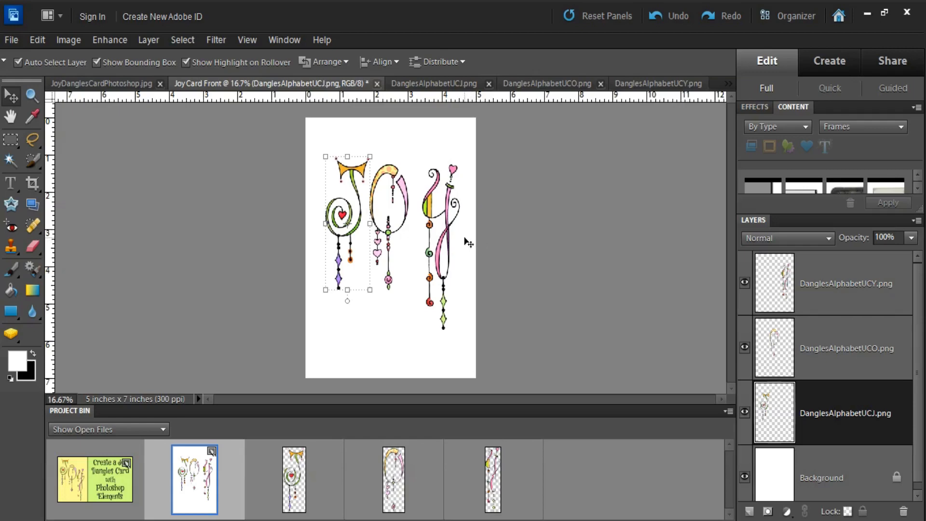
{"action": "left_click_drag", "start_coordinate": [354, 170], "coordinate": [322, 168]}
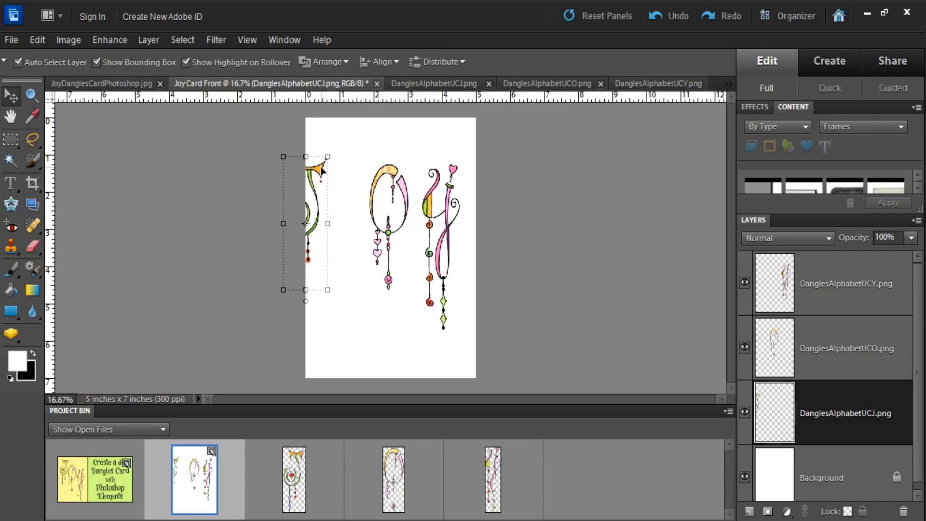
{"action": "left_click_drag", "start_coordinate": [321, 166], "coordinate": [355, 170]}
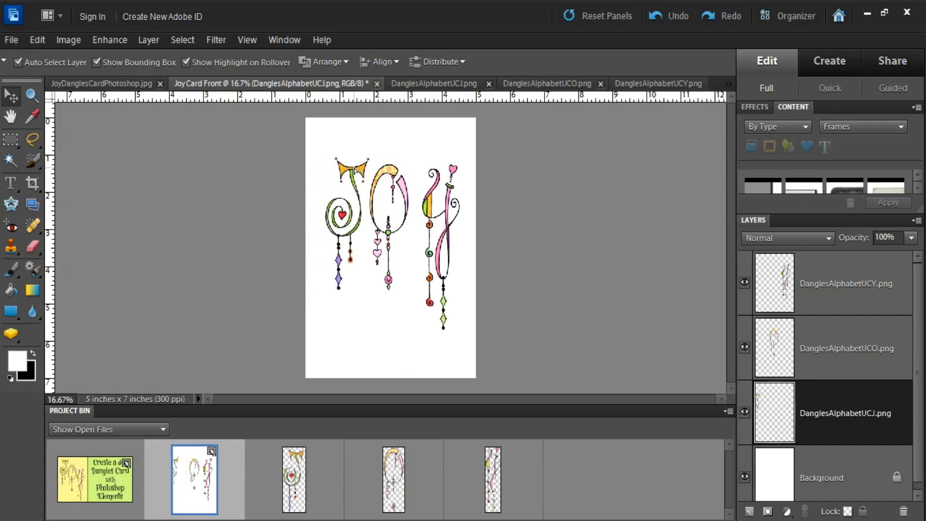
{"action": "left_click_drag", "start_coordinate": [355, 168], "coordinate": [354, 163]}
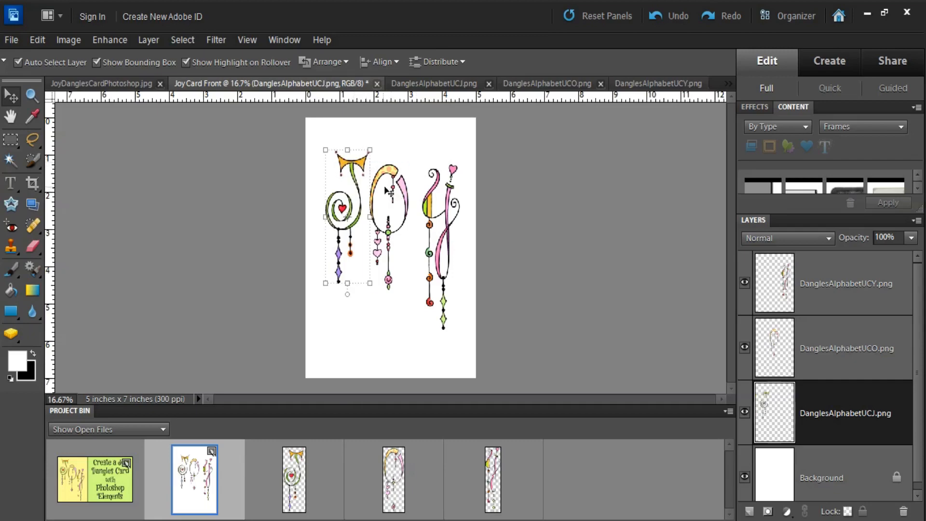
Arrange the J, O and Y close together in a descending diagonal, with the J highest and the Y lowest.
{"action": "left_click_drag", "start_coordinate": [348, 166], "coordinate": [337, 155]}
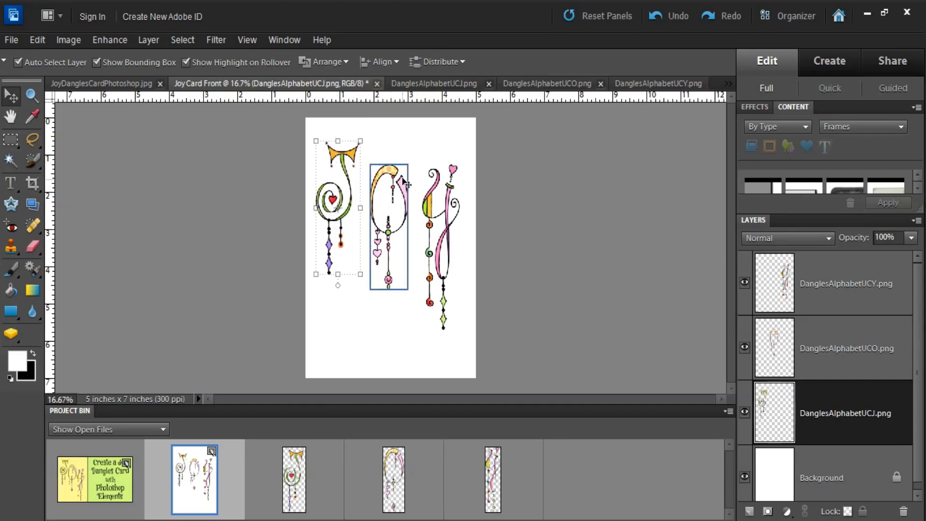
{"action": "left_click_drag", "start_coordinate": [405, 189], "coordinate": [394, 190]}
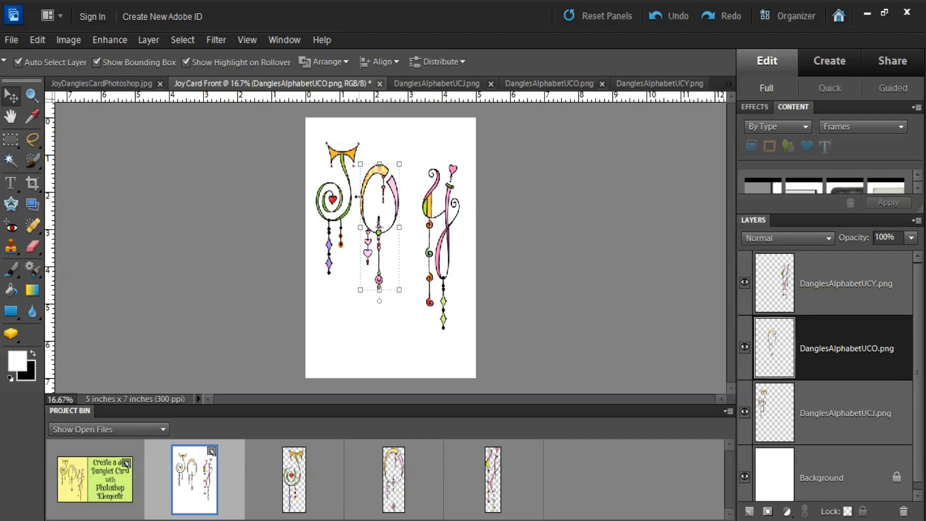
{"action": "left_click_drag", "start_coordinate": [430, 212], "coordinate": [410, 169]}
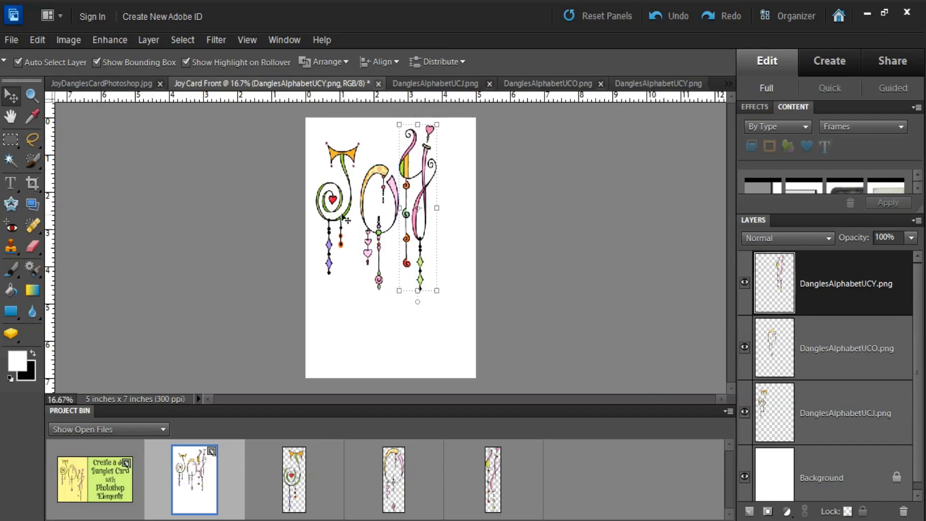
{"action": "left_click", "coordinate": [353, 157]}
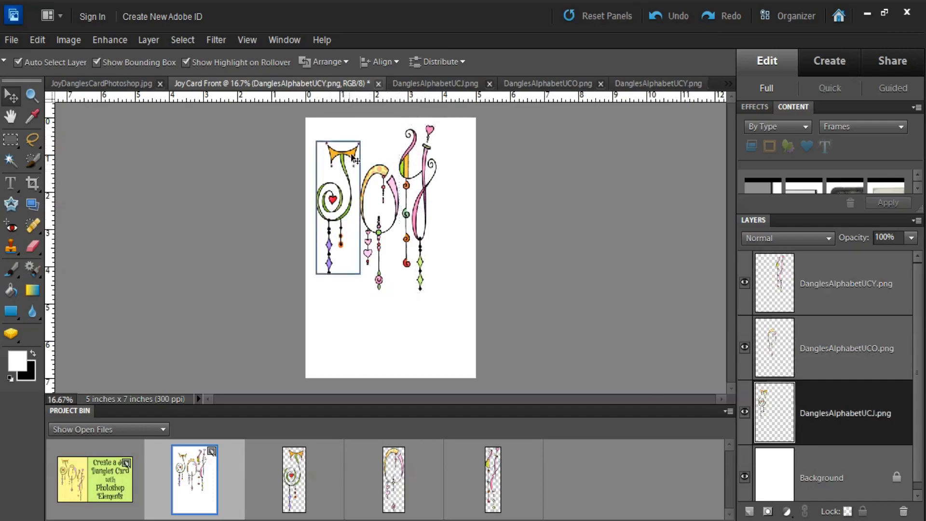
{"action": "mouse_move", "coordinate": [354, 158]}
{"action": "left_mouse_down"}
{"action": "mouse_move", "coordinate": [357, 145]}
{"action": "mouse_move", "coordinate": [349, 153]}
{"action": "left_mouse_up"}
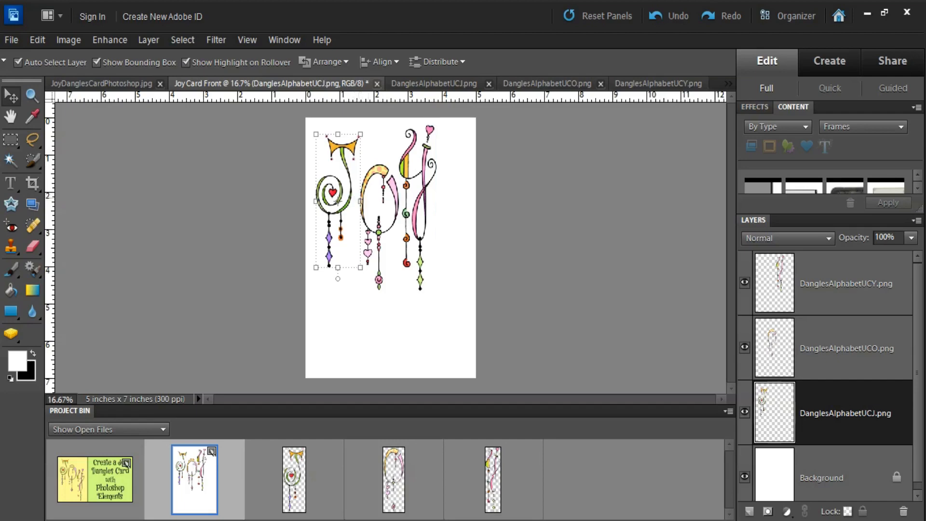
{"action": "left_click_drag", "start_coordinate": [406, 170], "coordinate": [410, 231]}
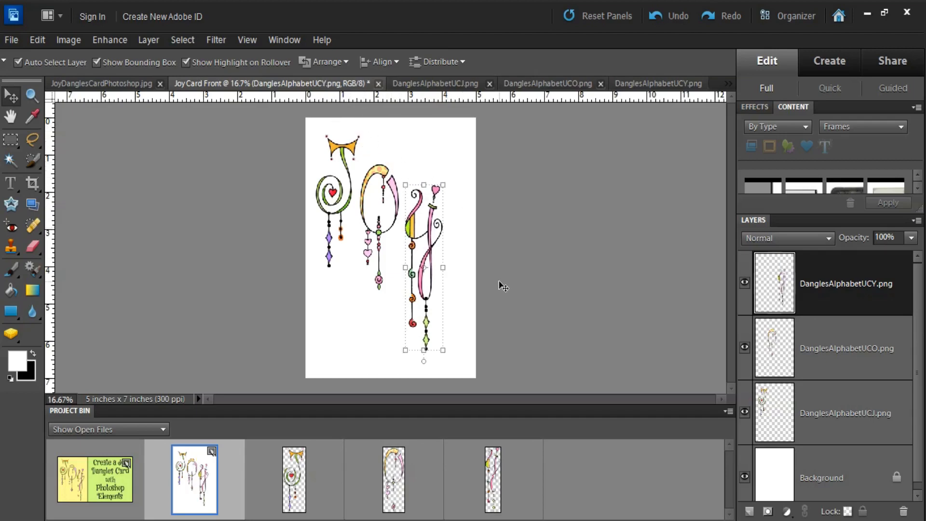
Select all three letters together and move them as a group slightly right to centre them across the card.
{"action": "left_click", "coordinate": [502, 241]}
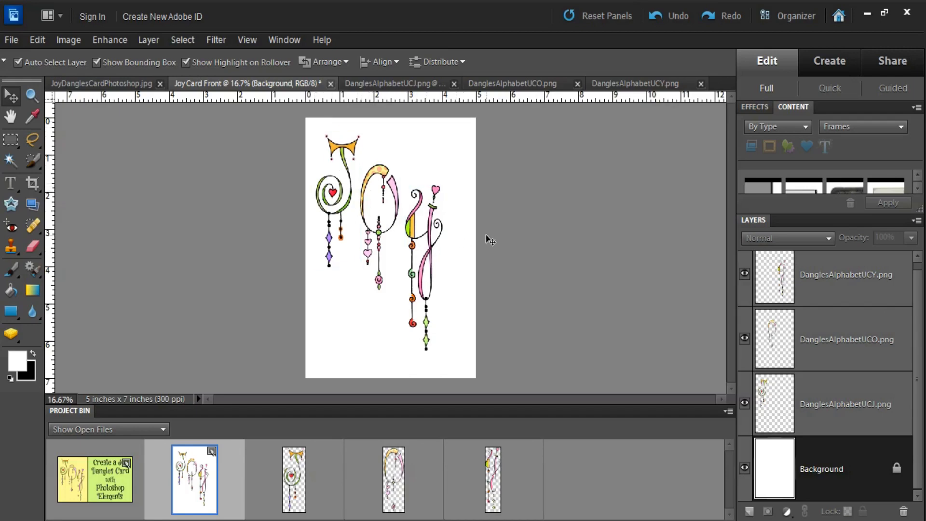
{"action": "left_click_drag", "start_coordinate": [486, 236], "coordinate": [214, 202]}
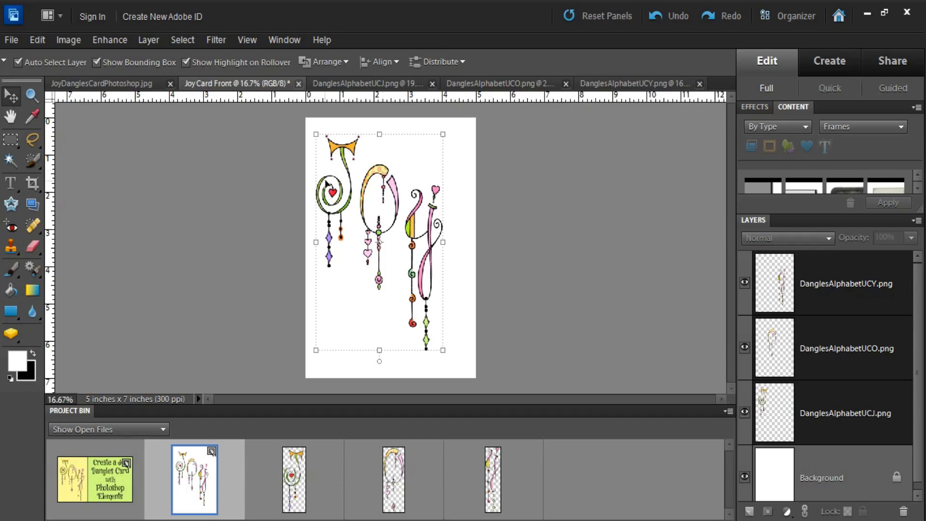
{"action": "mouse_move", "coordinate": [382, 173]}
{"action": "left_mouse_down"}
{"action": "mouse_move", "coordinate": [394, 174]}
{"action": "mouse_move", "coordinate": [382, 163]}
{"action": "mouse_move", "coordinate": [365, 187]}
{"action": "mouse_move", "coordinate": [379, 207]}
{"action": "mouse_move", "coordinate": [394, 171]}
{"action": "left_mouse_up"}
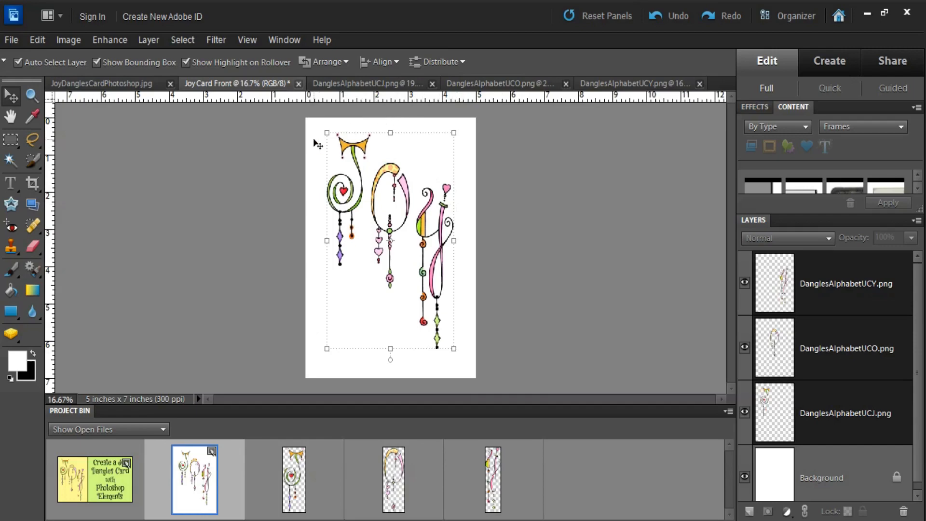
{"action": "left_click", "coordinate": [491, 227]}
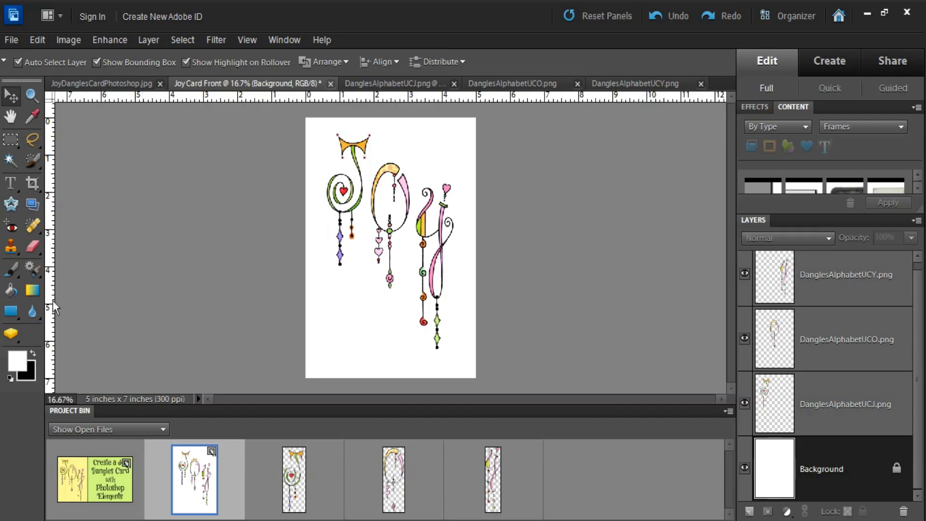
Try blue-violet shades of hue 256 for the foreground color, from dark navy to pale lavender #cfbffe.
{"action": "left_click", "coordinate": [19, 365]}
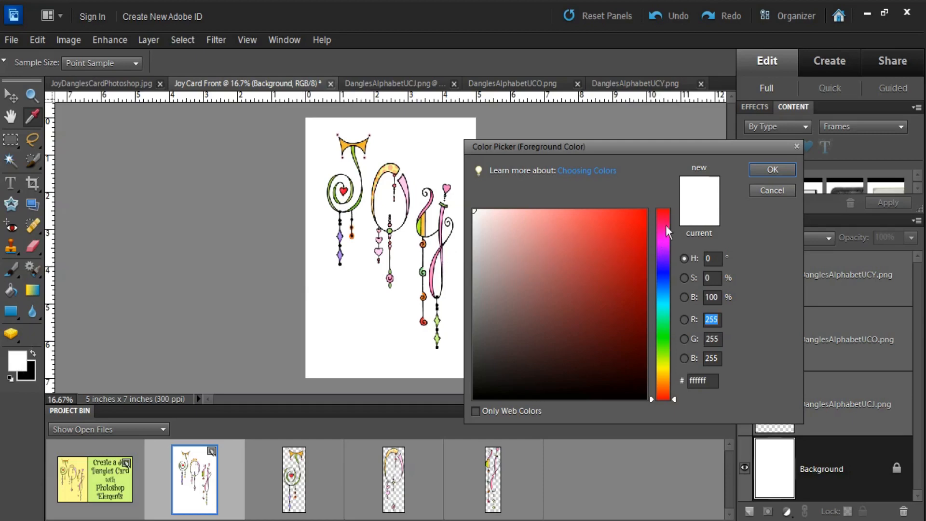
{"action": "left_click", "coordinate": [660, 365]}
{"action": "left_click", "coordinate": [659, 317]}
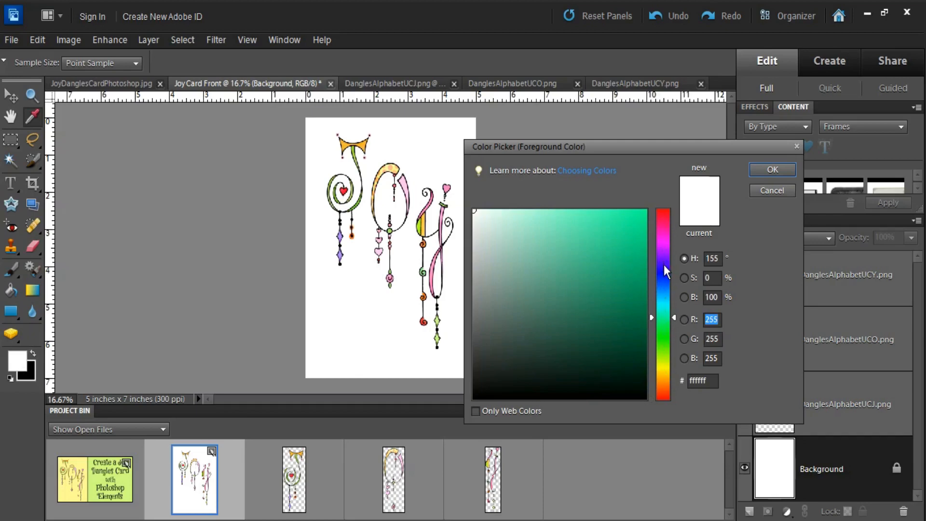
{"action": "left_click", "coordinate": [664, 264]}
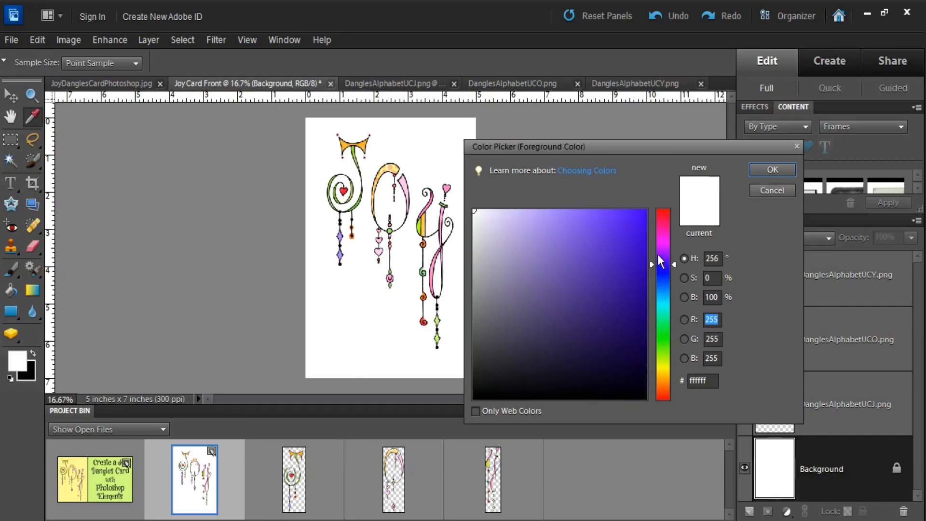
{"action": "left_click", "coordinate": [593, 366]}
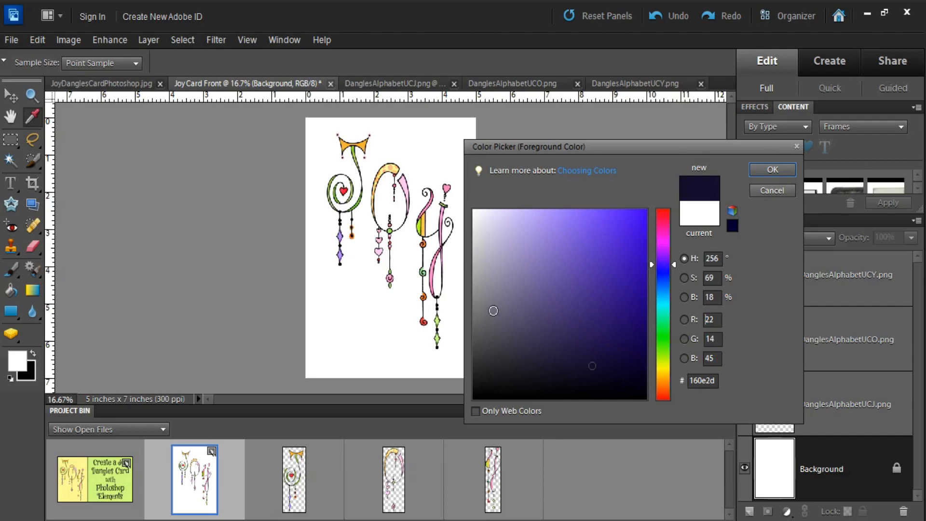
{"action": "left_click", "coordinate": [504, 316]}
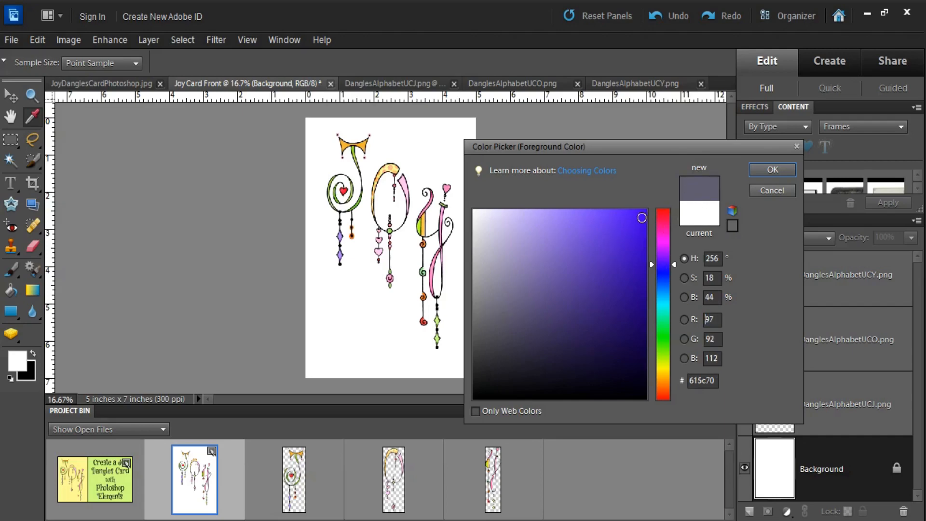
{"action": "left_click", "coordinate": [630, 220]}
{"action": "left_click", "coordinate": [516, 210]}
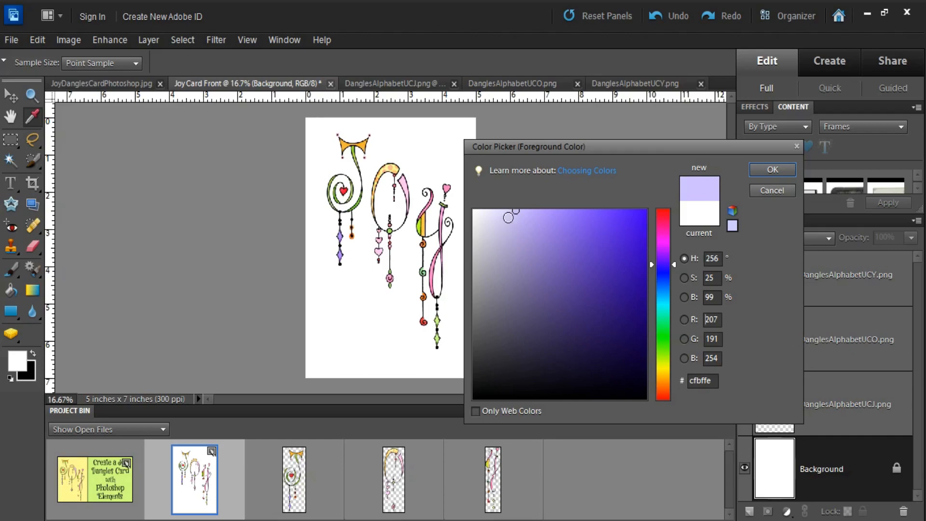
Set the foreground color to pale yellow #fcfabe.
{"action": "left_click", "coordinate": [664, 369]}
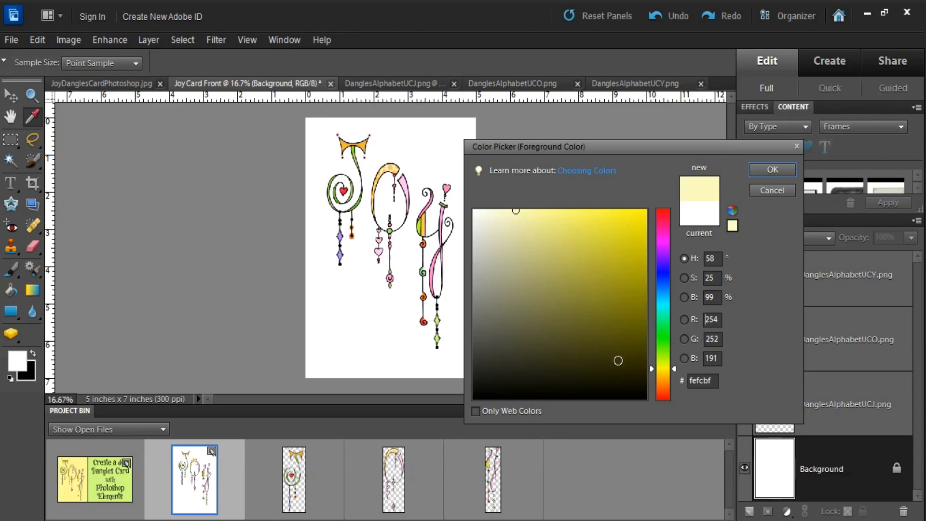
{"action": "left_click", "coordinate": [621, 360]}
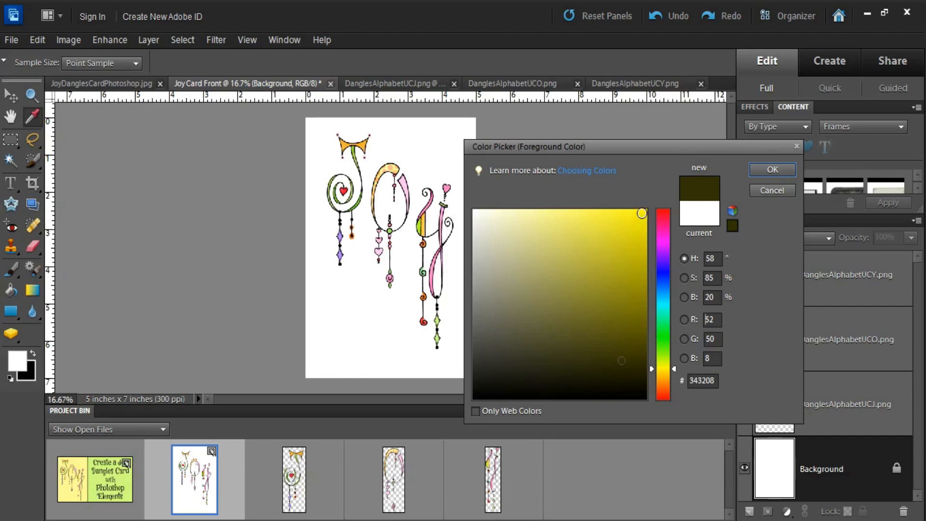
{"action": "left_click", "coordinate": [642, 213]}
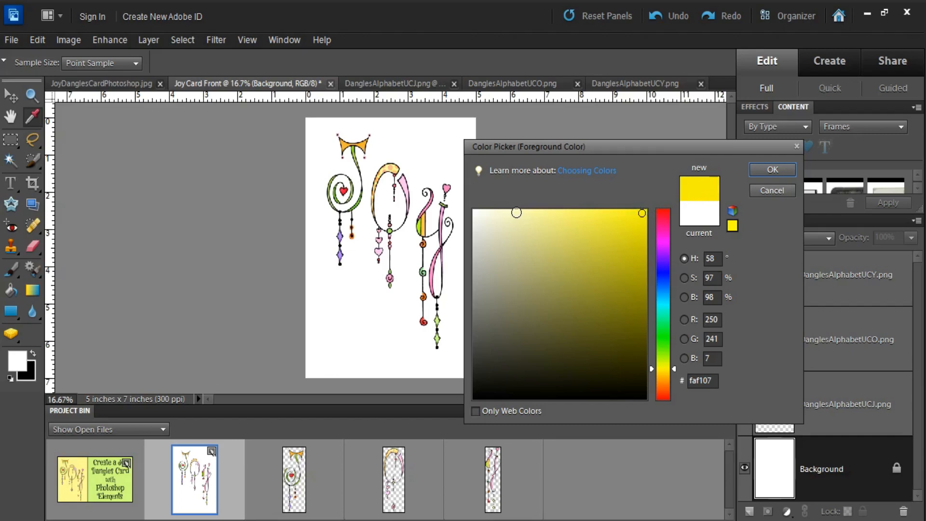
{"action": "left_click", "coordinate": [516, 212]}
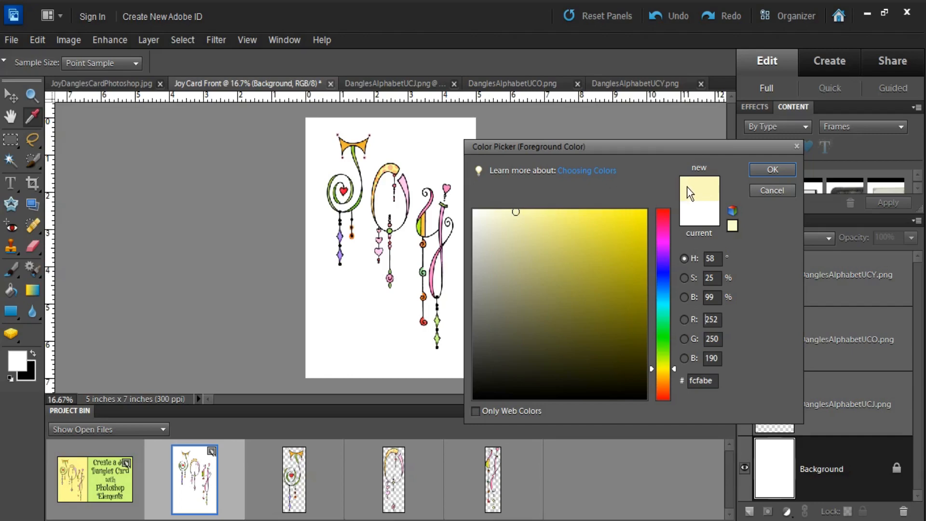
{"action": "left_click", "coordinate": [772, 170]}
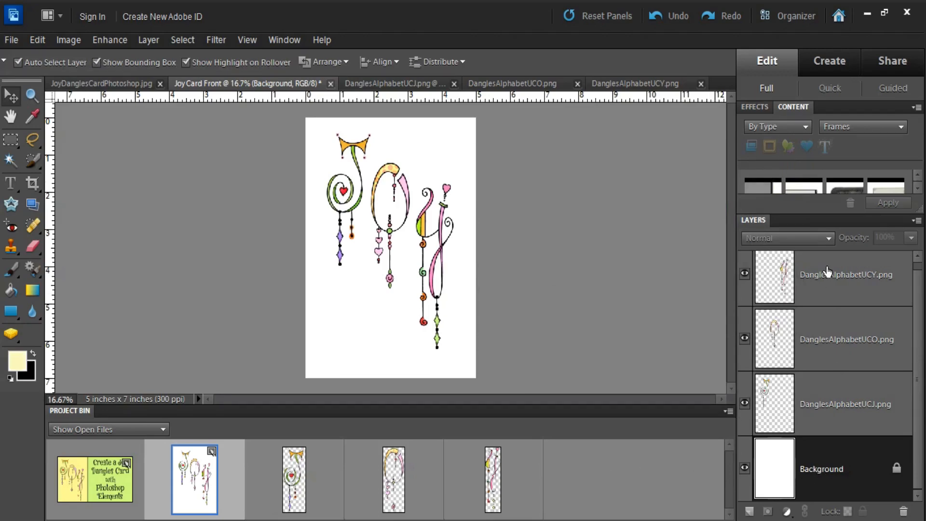
Fill the Background layer with the pale yellow foreground color using the Paint Bucket tool.
{"action": "left_click", "coordinate": [830, 398]}
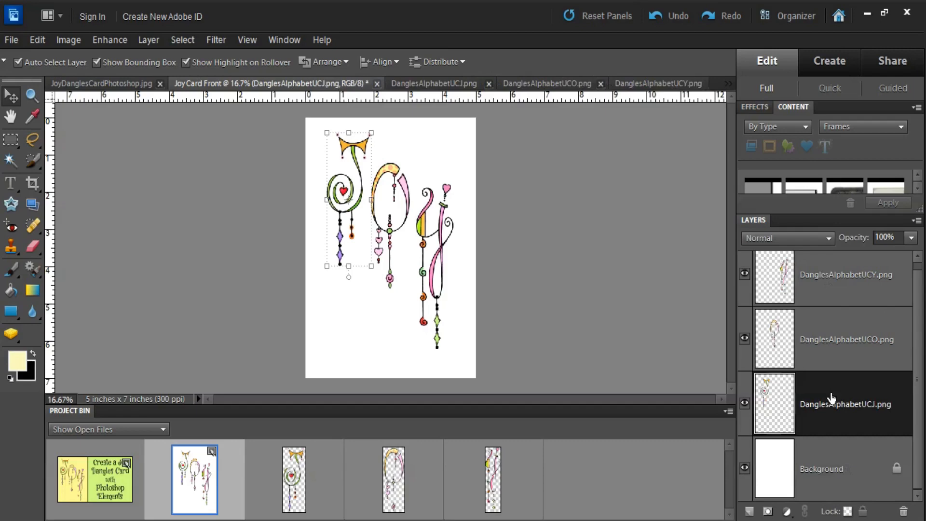
{"action": "left_click", "coordinate": [827, 467]}
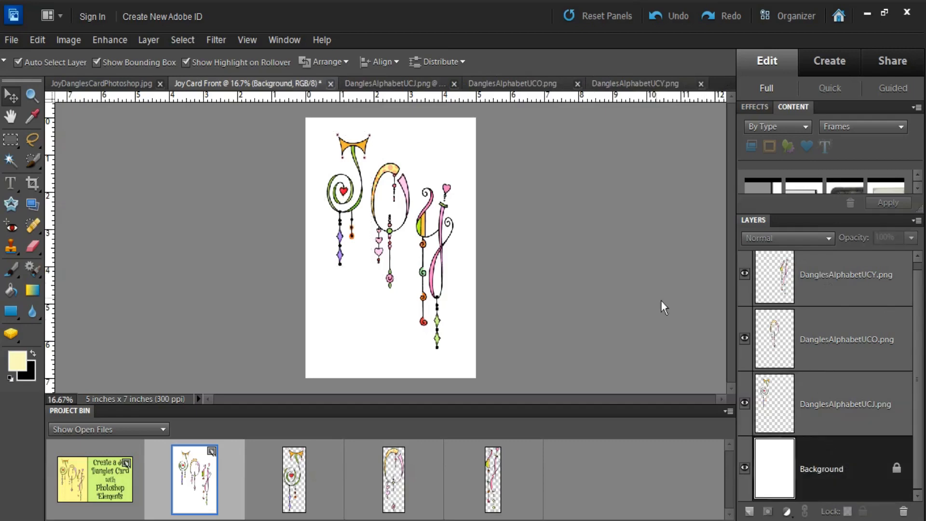
{"action": "left_click", "coordinate": [11, 289]}
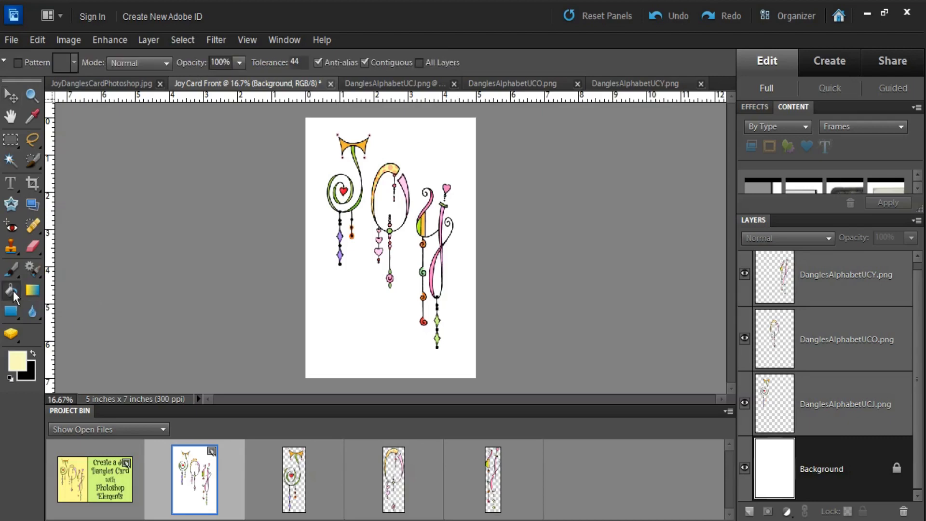
{"action": "left_click", "coordinate": [342, 326]}
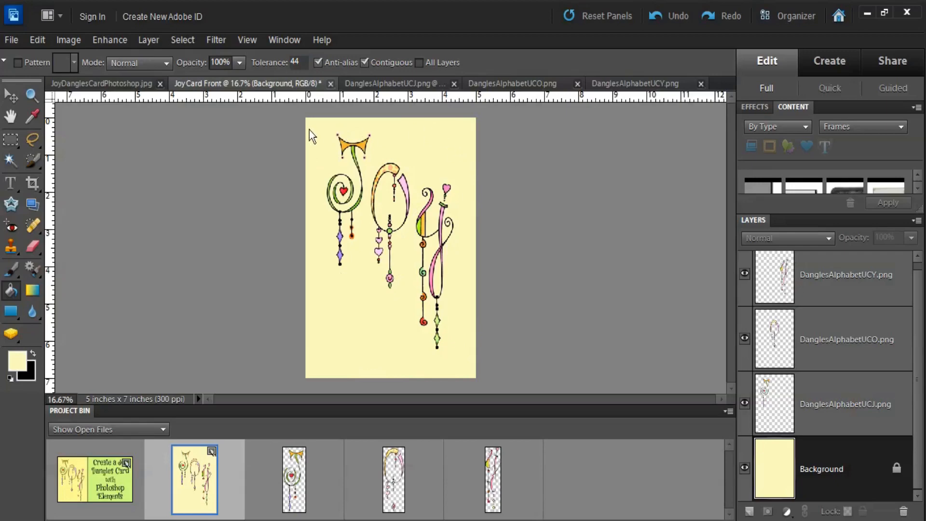
Save the card with its layers as Joy Card Front.psd in the DanglesAlphabetUC folder.
{"action": "left_click", "coordinate": [11, 41]}
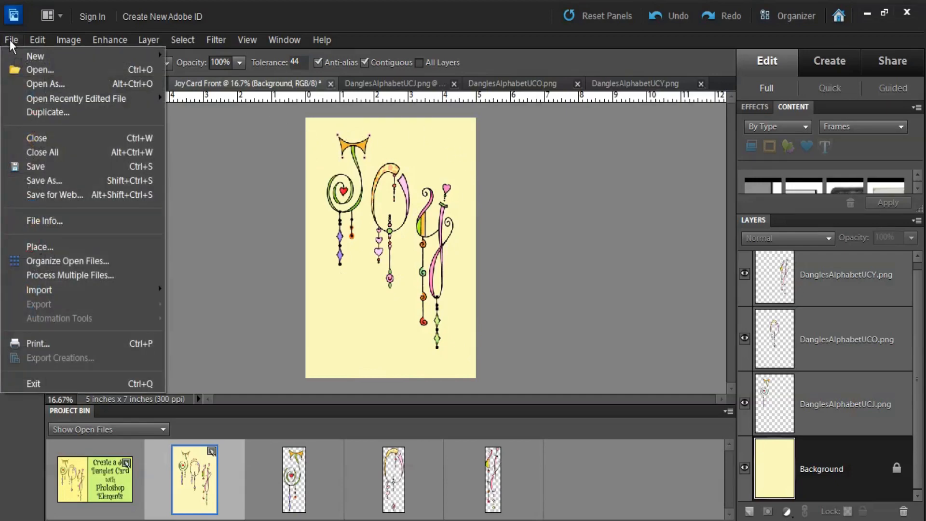
{"action": "left_click", "coordinate": [42, 169]}
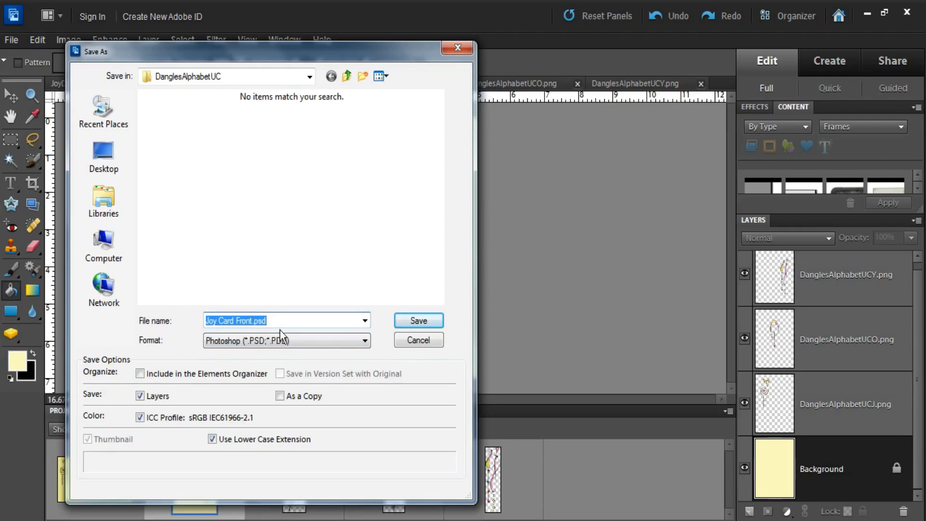
{"action": "left_click", "coordinate": [405, 321]}
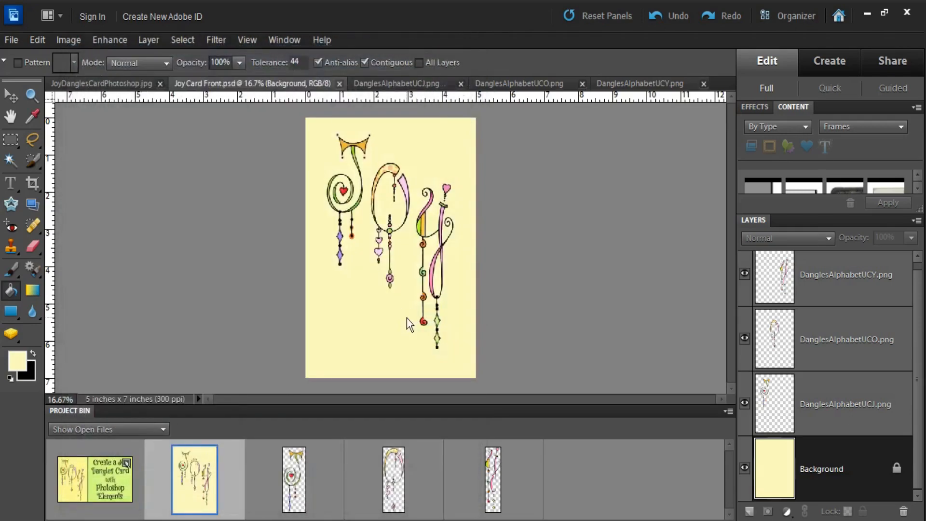
Save a JPEG version of the card named Joy Card Front in the DanglesAlphabetUC folder.
{"action": "left_click", "coordinate": [11, 42]}
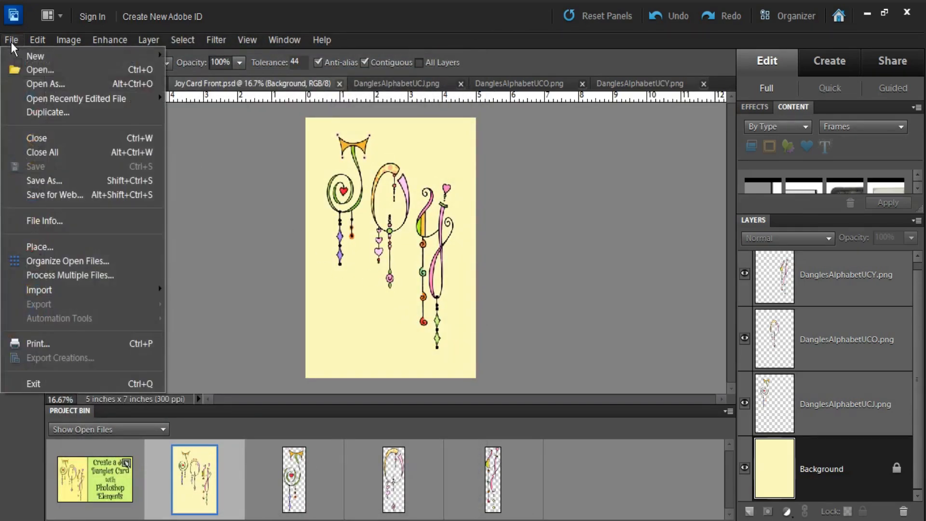
{"action": "left_click", "coordinate": [50, 181]}
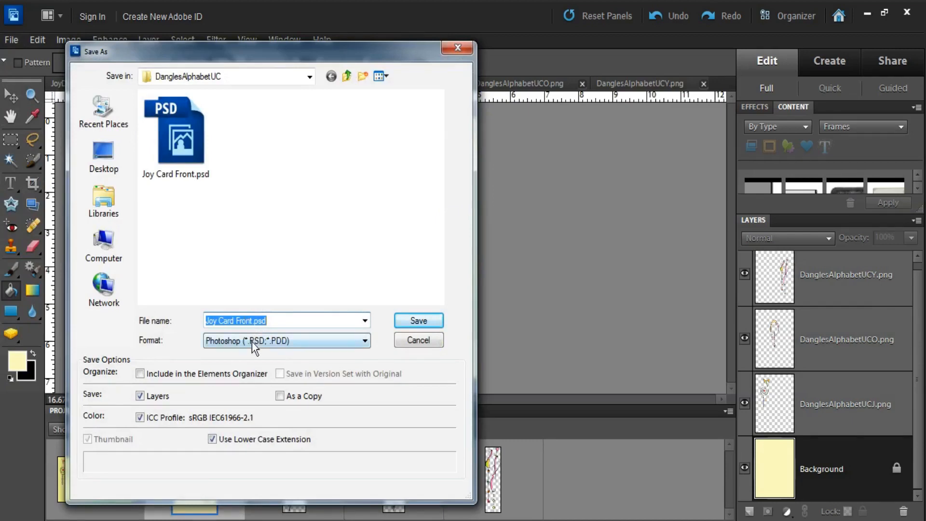
{"action": "left_click", "coordinate": [251, 341]}
{"action": "left_click", "coordinate": [247, 404]}
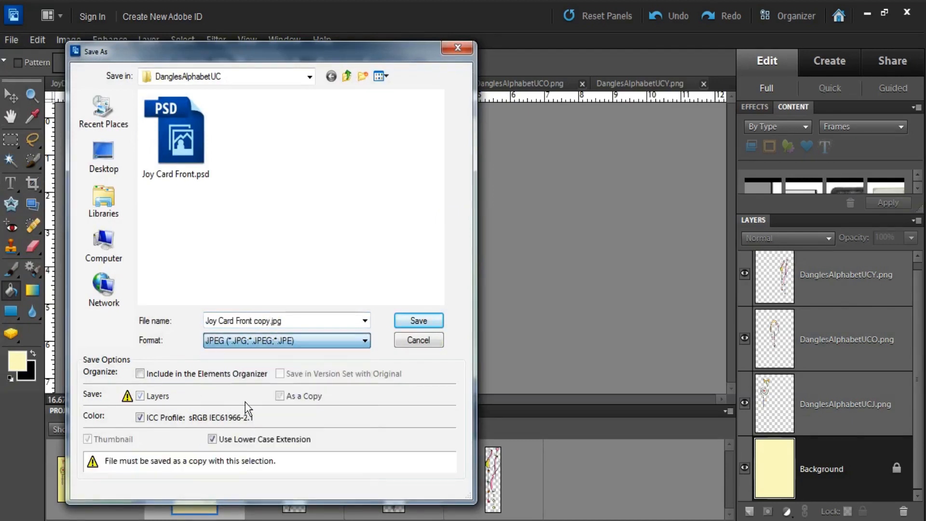
{"action": "left_click", "coordinate": [255, 322]}
{"action": "left_click_drag", "start_coordinate": [252, 321], "coordinate": [299, 322]}
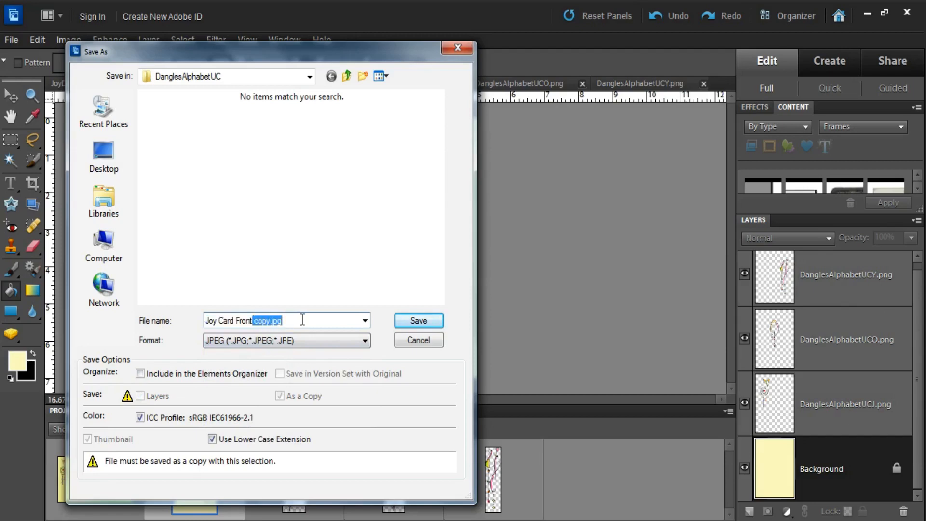
{"action": "key", "text": "BackSpace"}
{"action": "left_click", "coordinate": [378, 325]}
{"action": "left_click", "coordinate": [418, 320]}
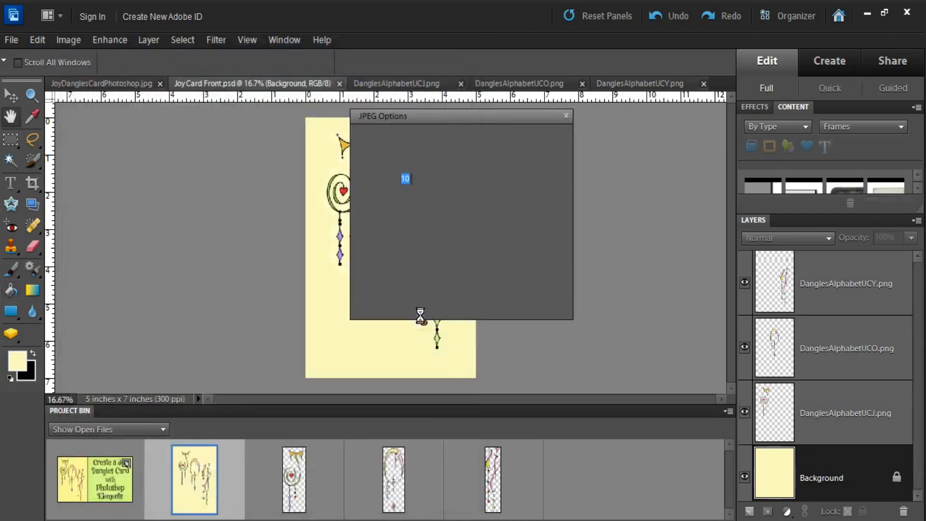